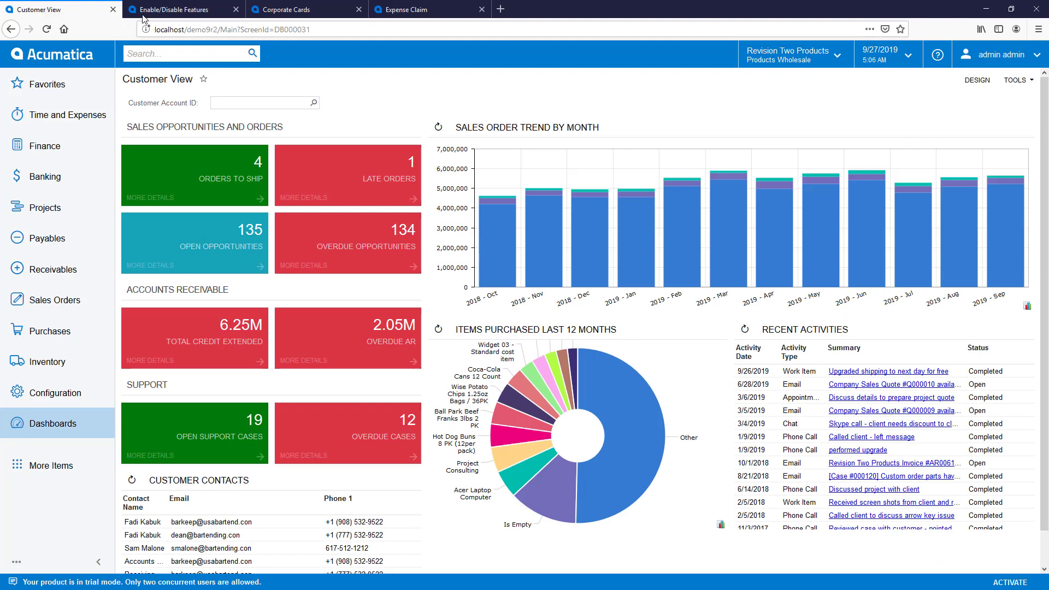
- Confirm Expense Management is enabled and review corporate card 000001 with its assigned employees
{"action": "left_click", "coordinate": [182, 12]}
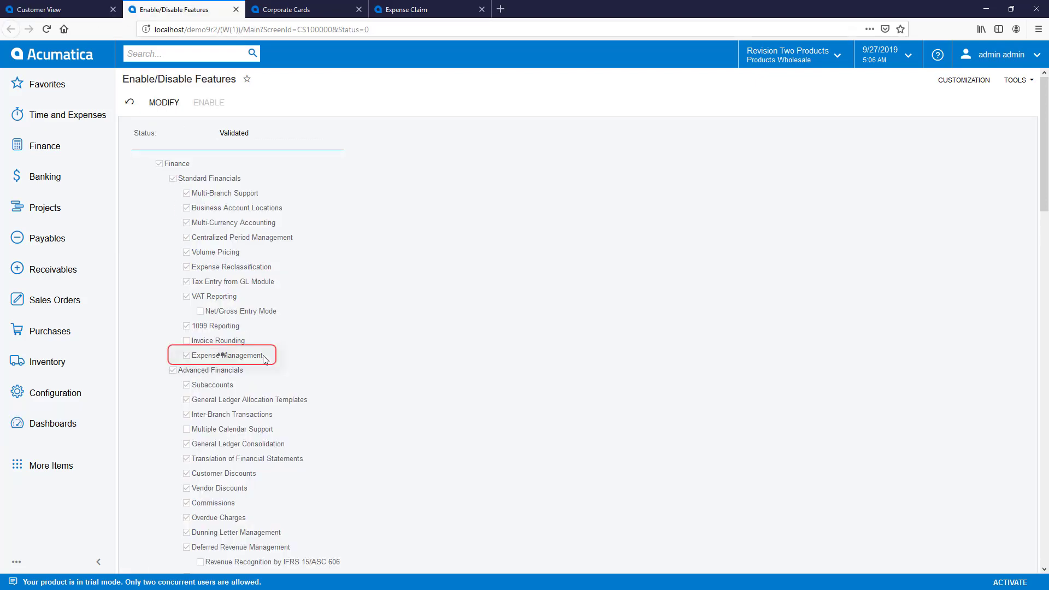
{"action": "left_click", "coordinate": [329, 10]}
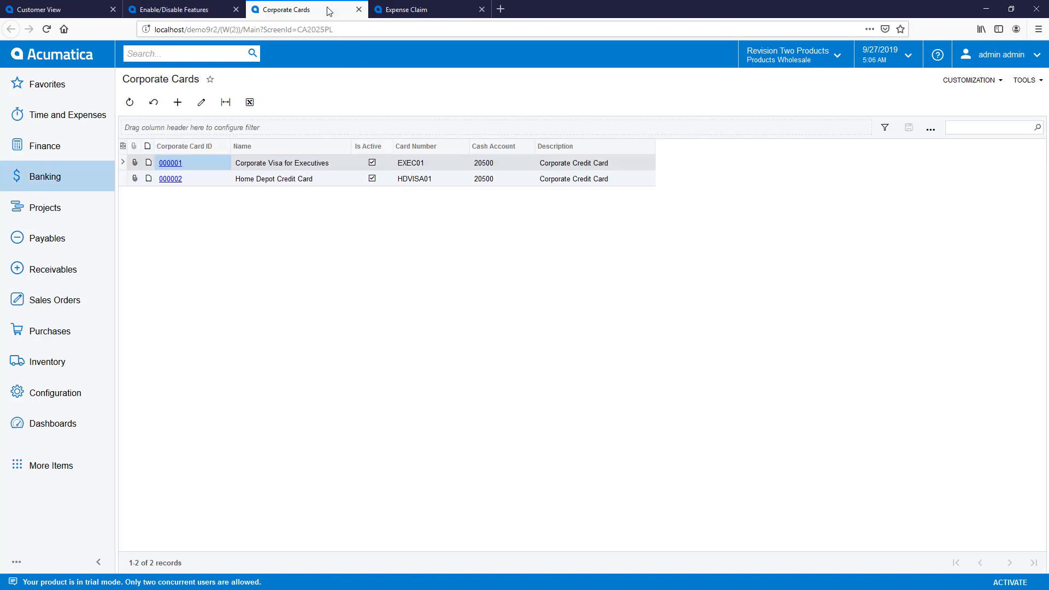
{"action": "left_click", "coordinate": [179, 164]}
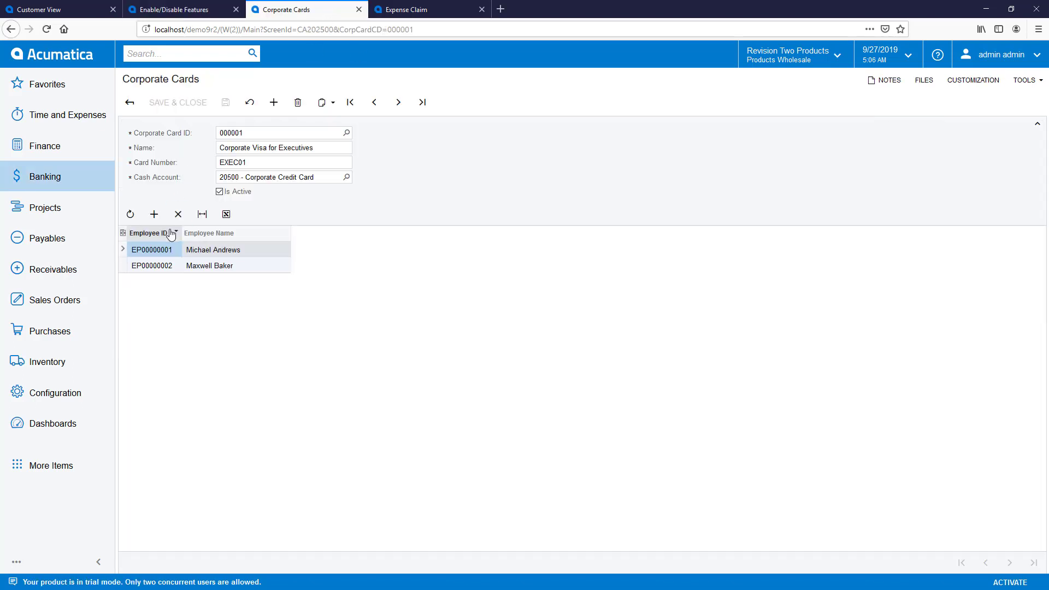
{"action": "left_click", "coordinate": [170, 256]}
- Add a TRAVEL line 'Delta Air' with unit cost 300 to the Cleveland trip claim
{"action": "left_click", "coordinate": [416, 10]}
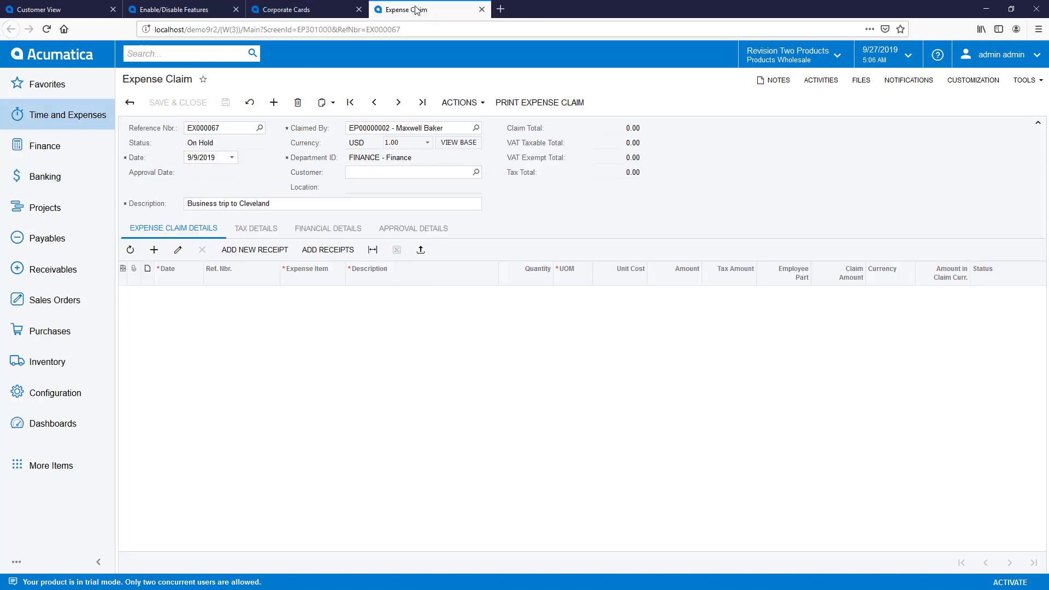
{"action": "left_click", "coordinate": [156, 250]}
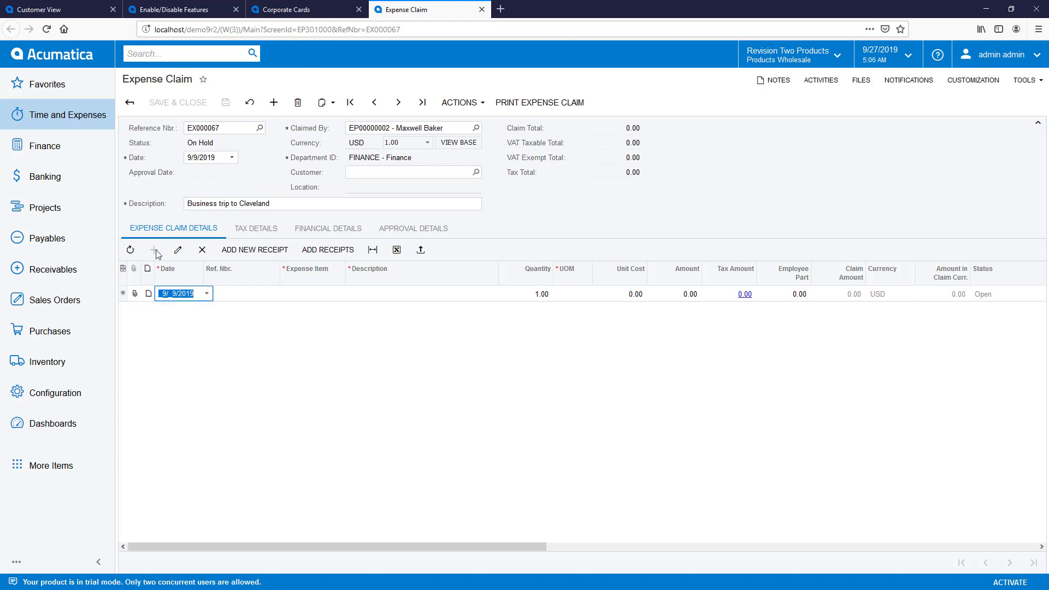
{"action": "left_click", "coordinate": [297, 298]}
{"action": "type", "text": "trav"}
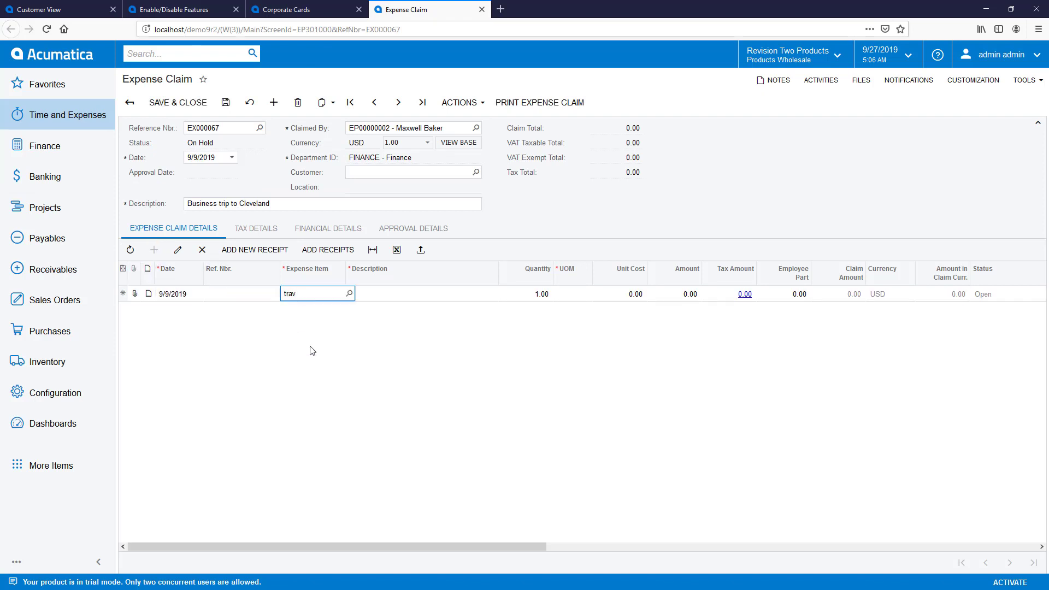
{"action": "key", "text": "Tab"}
{"action": "type", "text": "Delta Air"}
{"action": "key", "text": "Tab"}
{"action": "key", "text": "Tab"}
{"action": "type", "text": "300"}
{"action": "key", "text": "Tab"}
{"action": "key", "text": "Tab"}
{"action": "key", "text": "Tab"}
{"action": "key", "text": "Tab"}
{"action": "key", "text": "Tab"}
{"action": "key", "text": "Tab"}
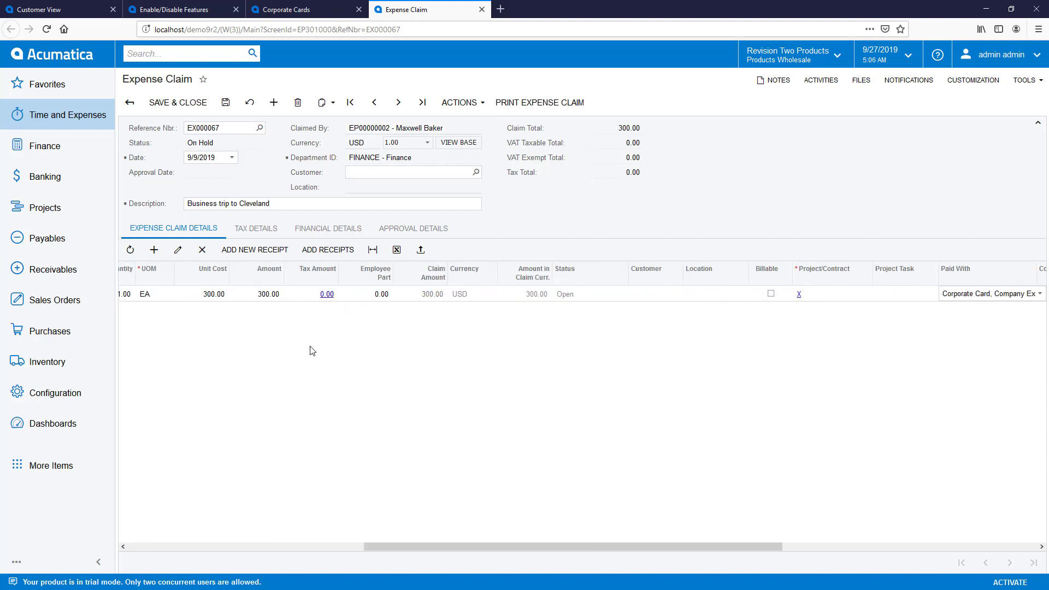
- Keep Paid With as Corporate Card, Company Expense on card 000001 and commit the line
{"action": "left_click", "coordinate": [1040, 295]}
{"action": "left_click", "coordinate": [1040, 294]}
{"action": "key", "text": "Tab"}
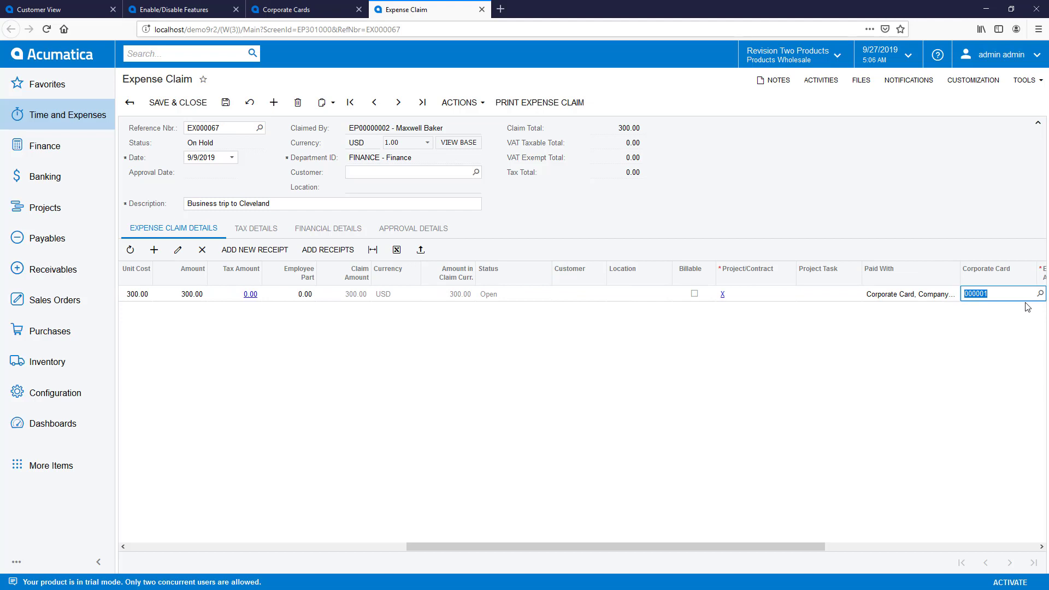
{"action": "key", "text": "Tab"}
- Add an ACCOMODATE line 'Hyatt - 1 night' at 175
{"action": "key", "text": "Tab"}
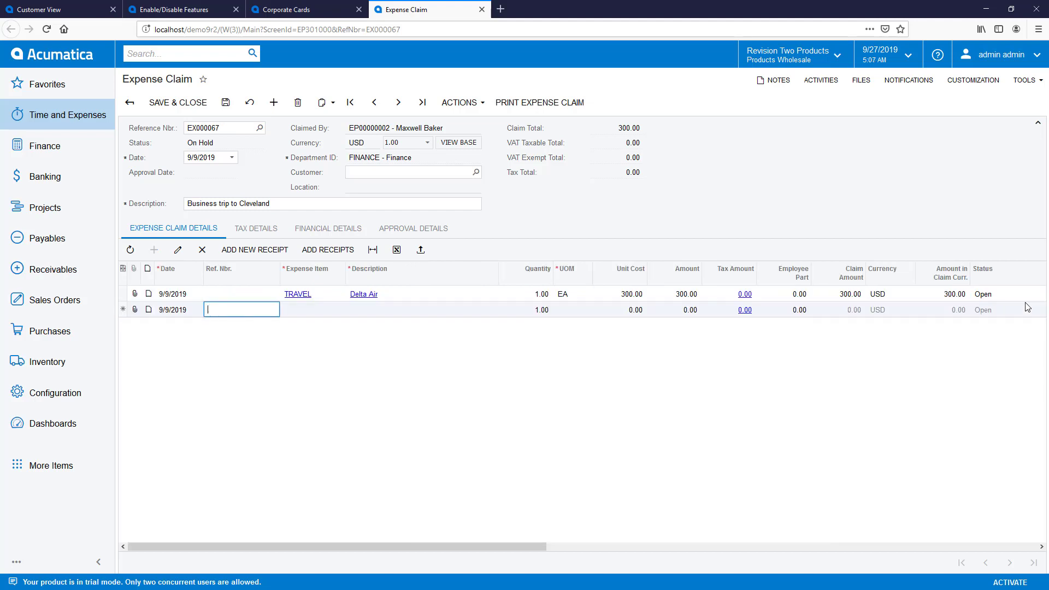
{"action": "key", "text": "Tab"}
{"action": "type", "text": "ACCO"}
{"action": "key", "text": "Tab"}
{"action": "type", "text": "Hyatt - 1 night"}
{"action": "key", "text": "Tab"}
{"action": "type", "text": "175"}
{"action": "key", "text": "Tab"}
{"action": "key", "text": "Tab"}
{"action": "key", "text": "Tab"}
{"action": "key", "text": "Tab"}
{"action": "key", "text": "Tab"}
{"action": "type", "text": "meals"}
{"action": "key", "text": "Tab"}
{"action": "type", "text": "Hyatt - room service"}
{"action": "key", "text": "Tab"}
{"action": "type", "text": "25"}
{"action": "key", "text": "Tab"}
{"action": "key", "text": "Tab"}
{"action": "key", "text": "Tab"}
- Set reference 123 on the hotel line and the 25.00 MEALS room-service line, then start a new row
{"action": "left_click", "coordinate": [229, 310]}
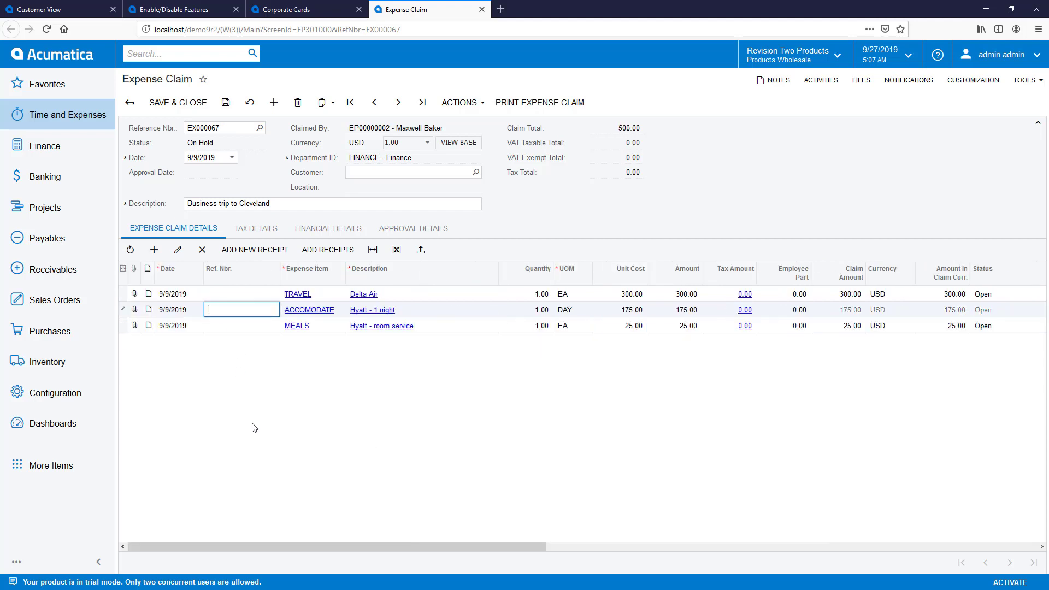
{"action": "type", "text": "123"}
{"action": "key", "text": "Down"}
{"action": "type", "text": "123"}
{"action": "key", "text": "Down"}
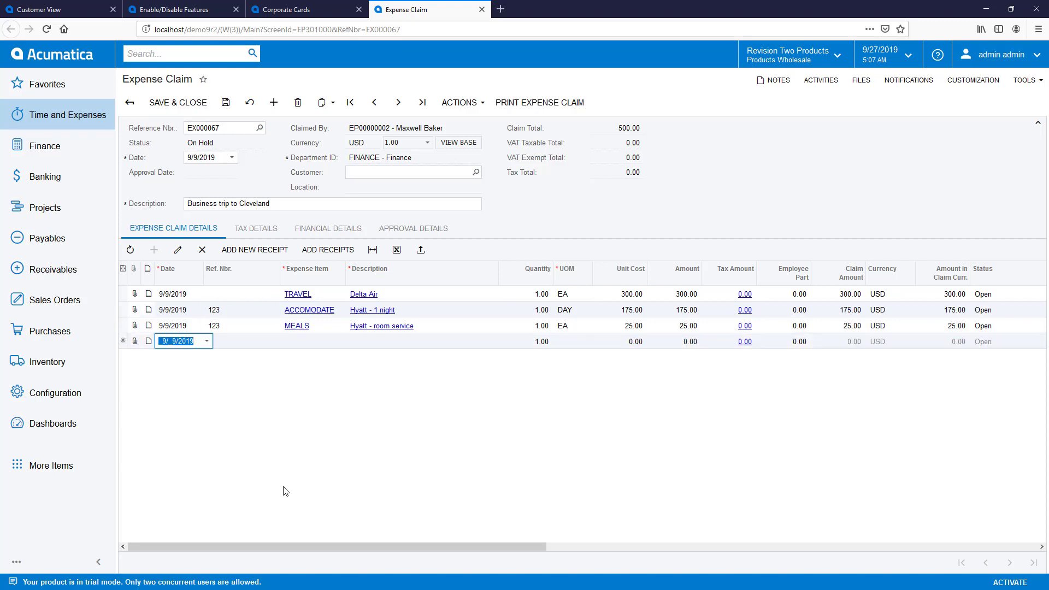
{"action": "key", "text": "Tab"}
{"action": "key", "text": "Tab"}
{"action": "type", "text": "car"}
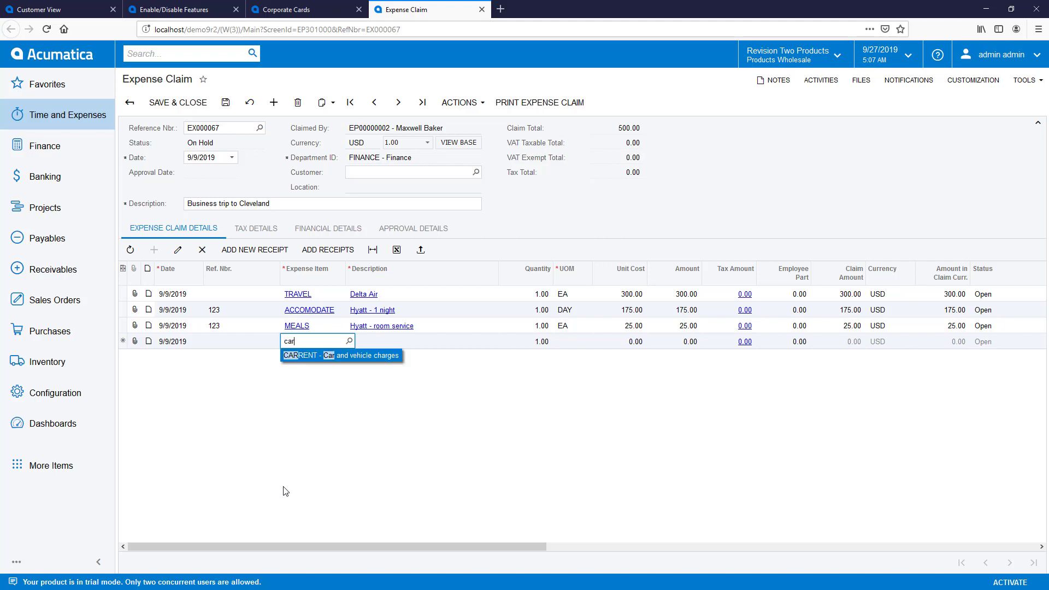
- Finish the CARRENT line 'Uber - hotel to airport' at 60 paid with Personal Account
{"action": "key", "text": "Tab"}
{"action": "type", "text": "Uber - hotel"}
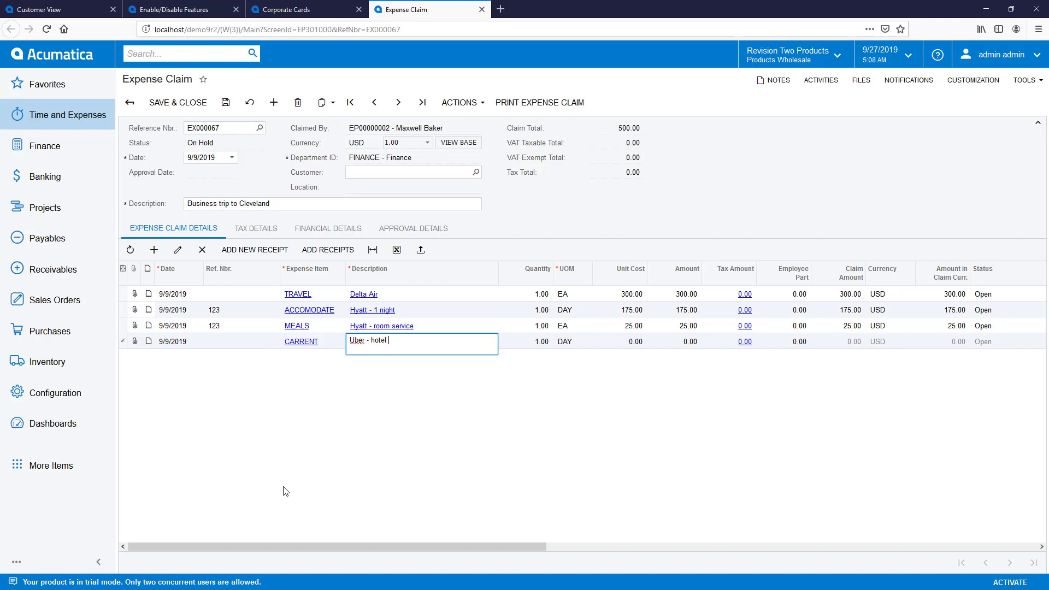
{"action": "type", "text": "to airport"}
{"action": "key", "text": "Tab"}
{"action": "key", "text": "Tab"}
{"action": "type", "text": "60"}
{"action": "key", "text": "Tab"}
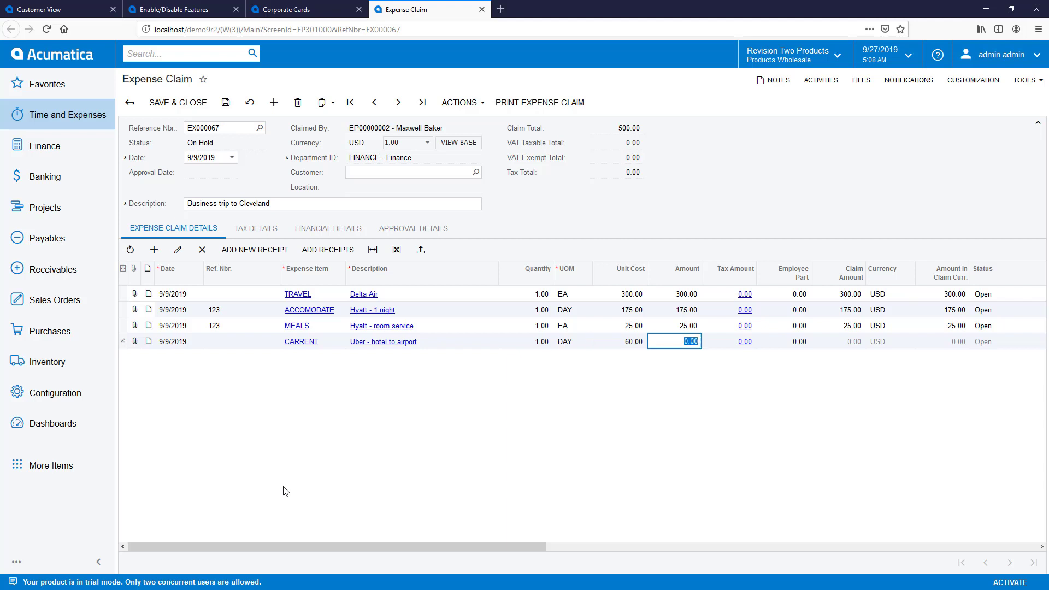
{"action": "key", "text": "Tab"}
{"action": "key", "text": "Tab"}
{"action": "key", "text": "Tab"}
{"action": "key", "text": "Tab"}
{"action": "key", "text": "Tab"}
{"action": "key", "text": "Tab"}
{"action": "key", "text": "Tab"}
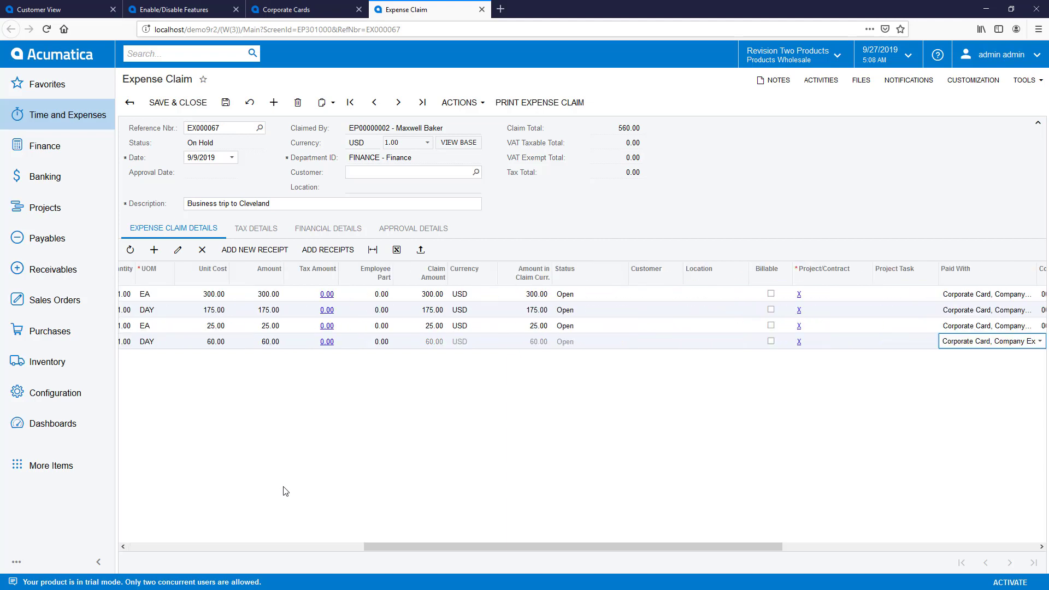
{"action": "left_click", "coordinate": [999, 346]}
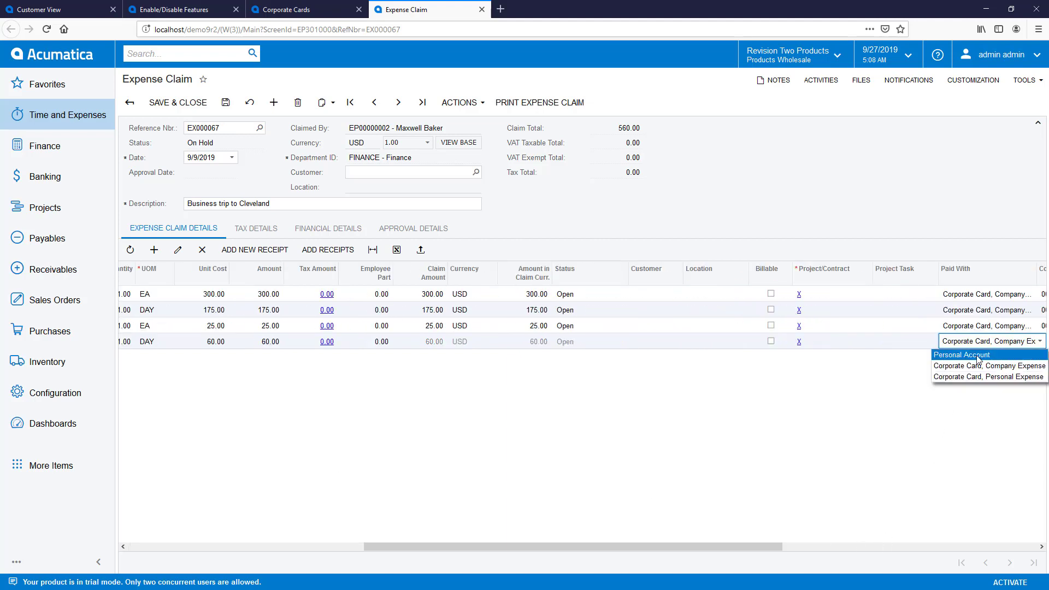
{"action": "left_click", "coordinate": [980, 355]}
{"action": "key", "text": "Tab"}
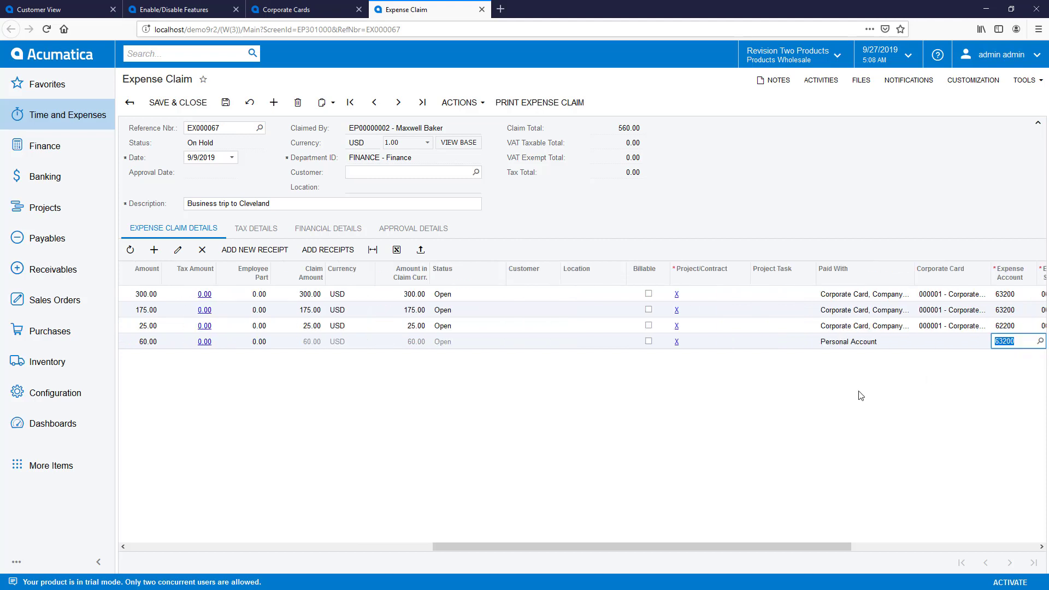
{"action": "key", "text": "Insert"}
- Add a SUPPLIES line 'Airport store' at 30 marked Corporate Card, Personal Expense
{"action": "key", "text": "Tab"}
{"action": "key", "text": "Tab"}
{"action": "type", "text": "su"}
{"action": "key", "text": "Return"}
{"action": "key", "text": "Tab"}
{"action": "type", "text": "Airport store"}
{"action": "key", "text": "Tab"}
{"action": "type", "text": "30"}
{"action": "key", "text": "Tab"}
{"action": "key", "text": "Tab"}
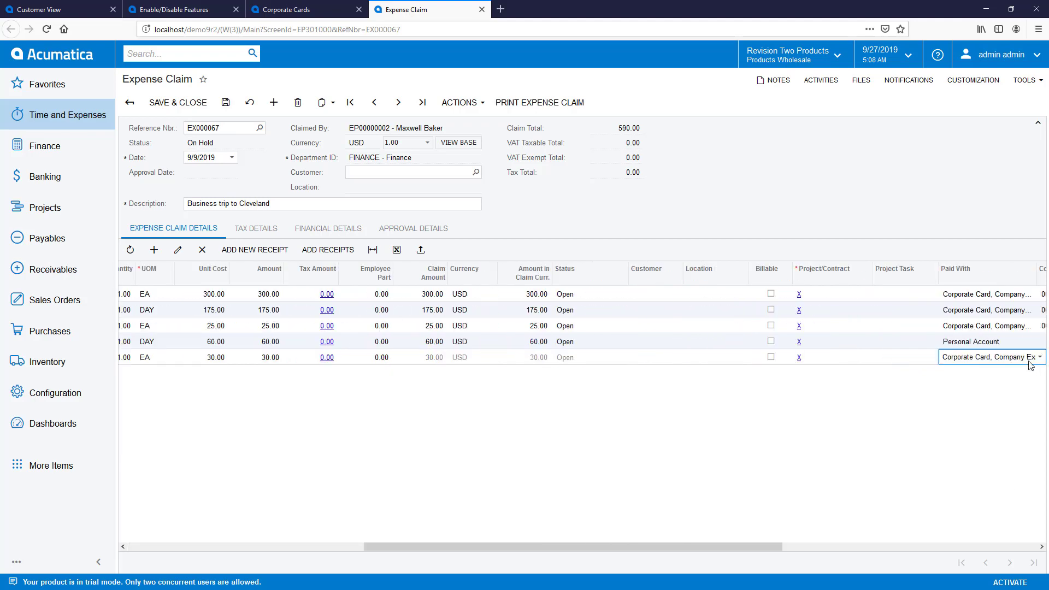
{"action": "left_click", "coordinate": [1035, 361]}
{"action": "left_click", "coordinate": [987, 392]}
{"action": "key", "text": "Tab"}
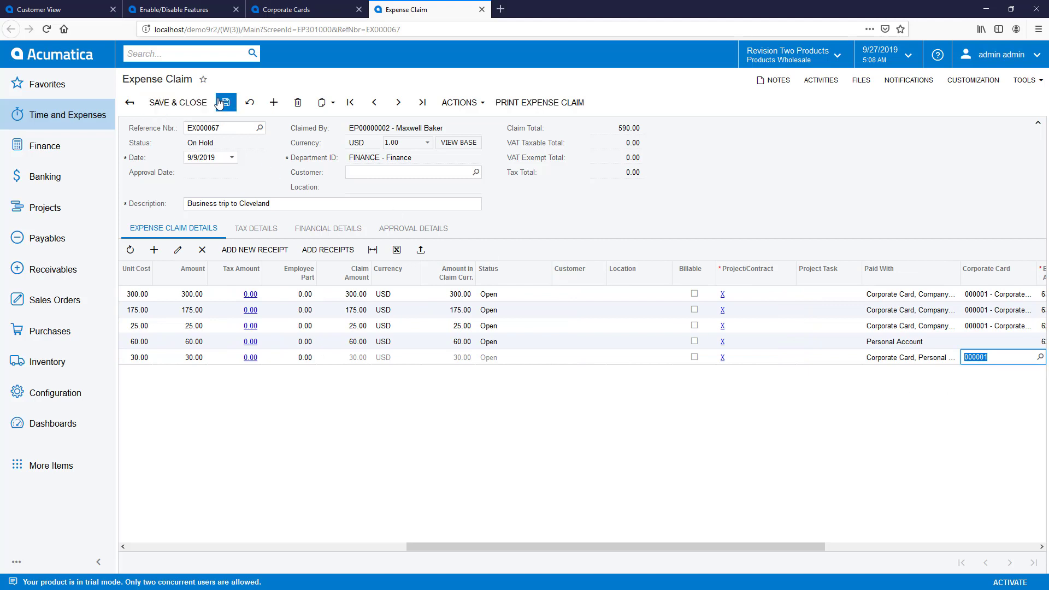
- Save the claim, then submit, approve and release it through the Actions menu
{"action": "left_click", "coordinate": [225, 104]}
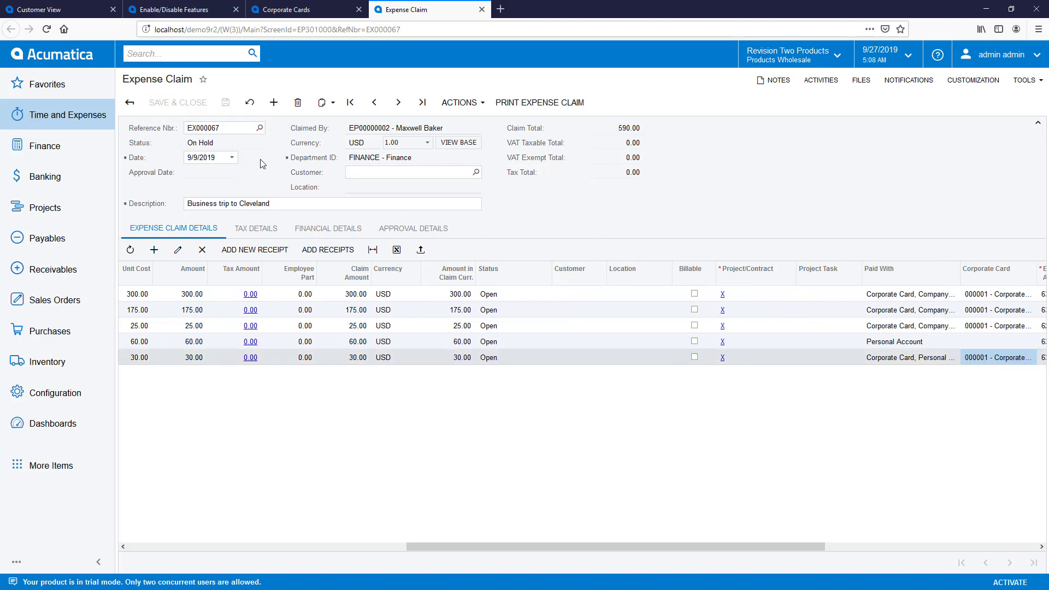
{"action": "left_click", "coordinate": [457, 102]}
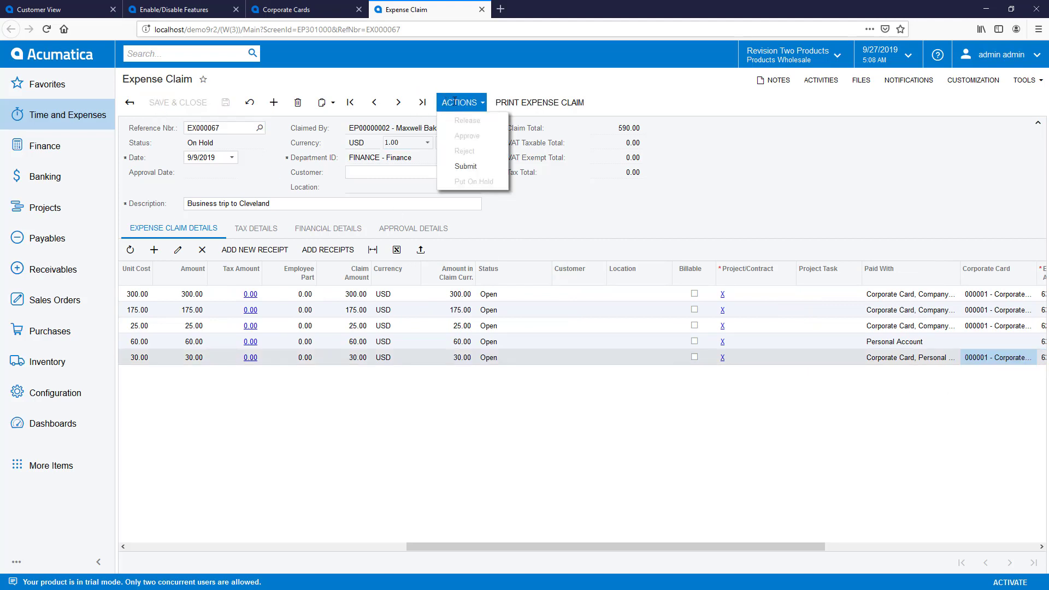
{"action": "left_click", "coordinate": [470, 167]}
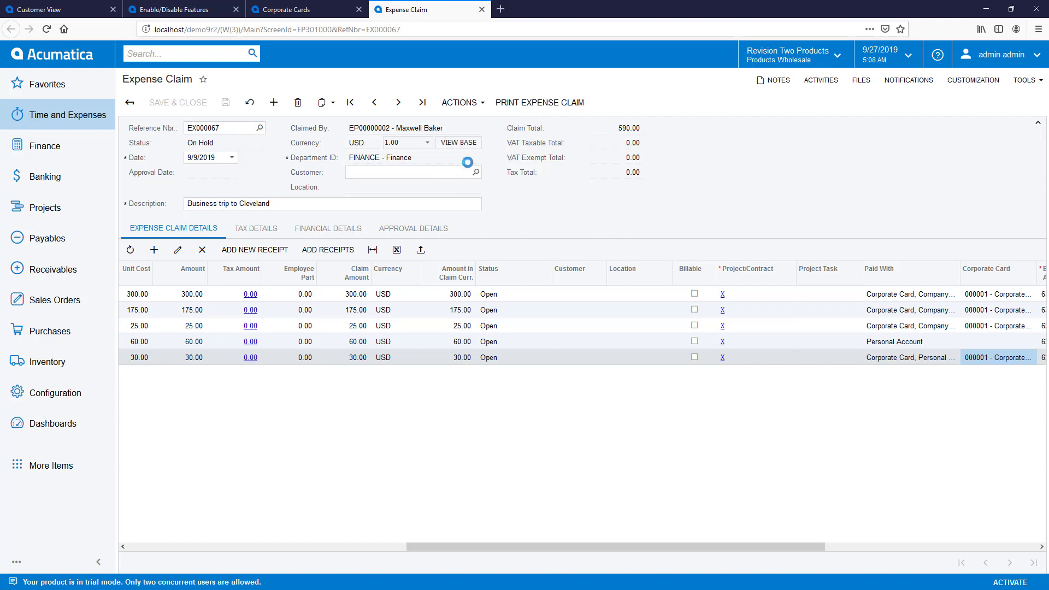
{"action": "left_click", "coordinate": [461, 103]}
{"action": "left_click", "coordinate": [466, 136]}
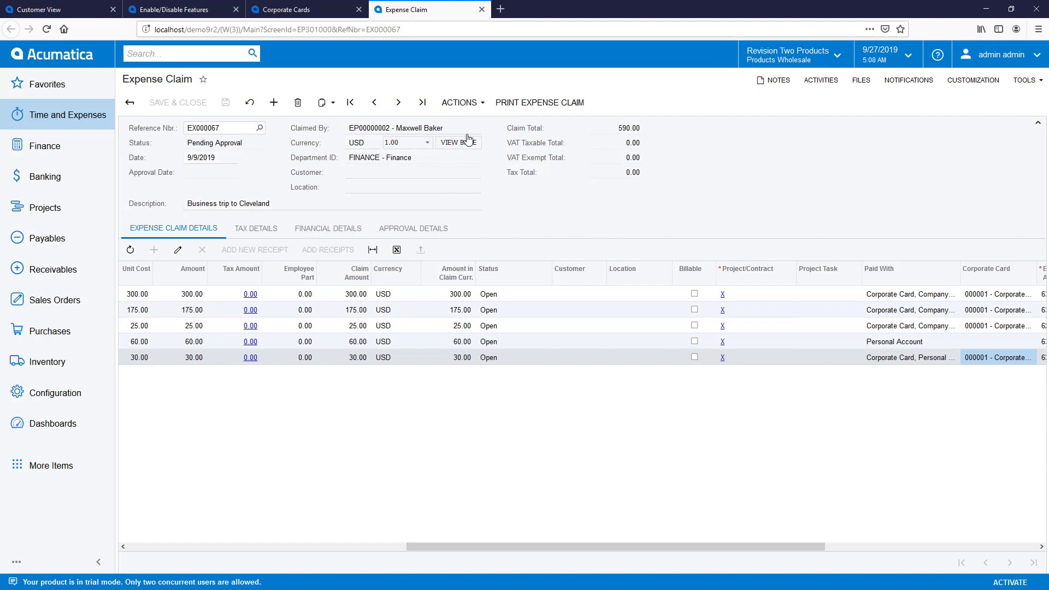
{"action": "left_click", "coordinate": [459, 102]}
{"action": "left_click", "coordinate": [464, 123]}
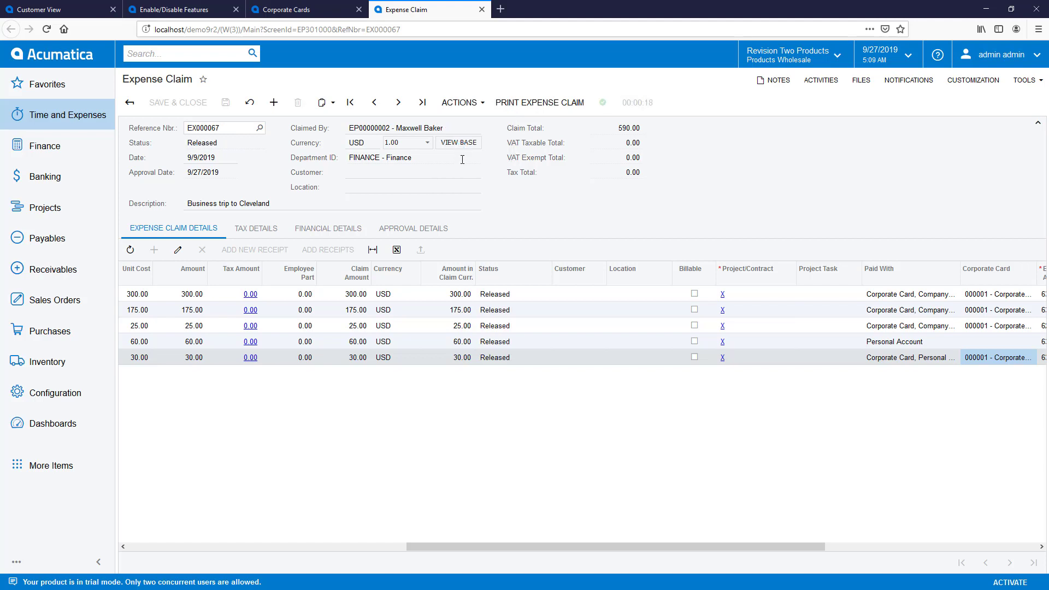
- Show the Financial Details with the linked AP bill, debit adjustment and quick checks
{"action": "left_click", "coordinate": [345, 227]}
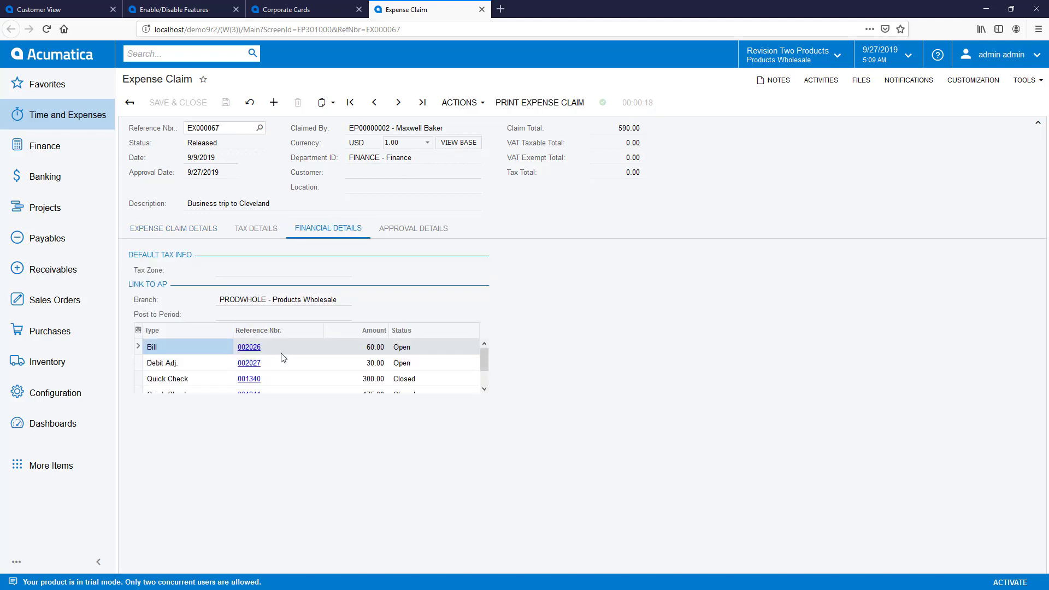
{"action": "scroll", "coordinate": [281, 358], "scroll_direction": "down", "scroll_amount": 2}
{"action": "scroll", "coordinate": [282, 357], "scroll_direction": "up", "scroll_amount": 2}
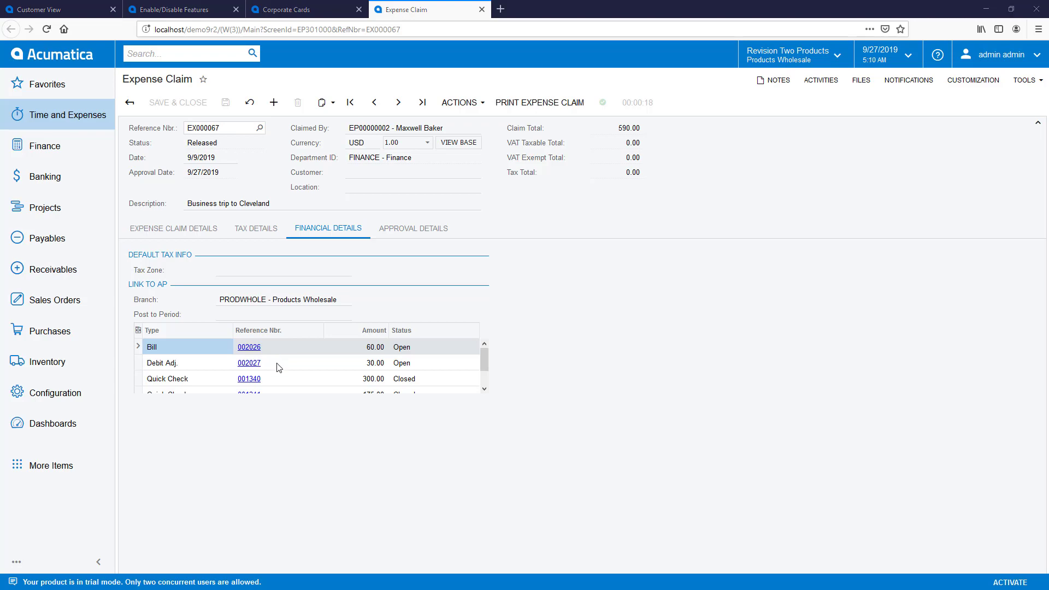
- Review the BankOfAmerica corporate card transactions workbook, checking the room-service receipt value
{"action": "key", "text": "alt+Tab"}
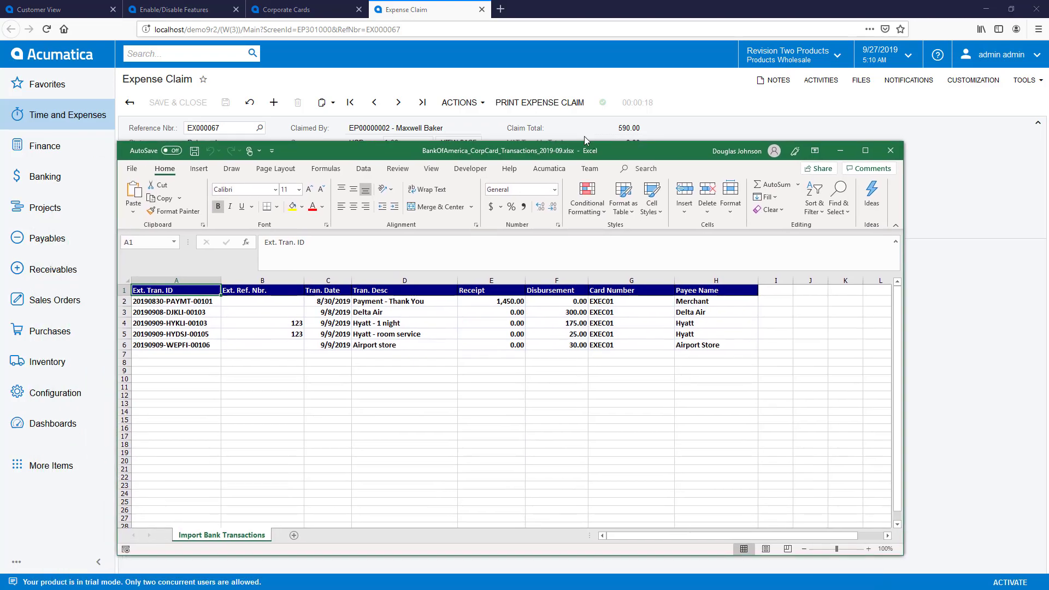
{"action": "left_click", "coordinate": [528, 308]}
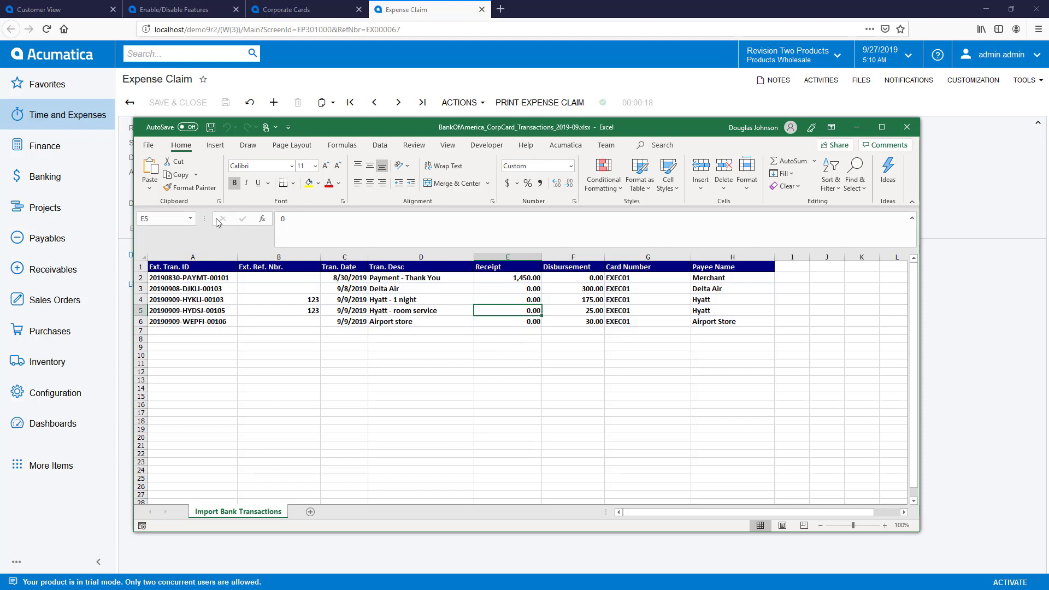
- Create a bank statement for cash account 20500 dated 9/30/2019 in Import Bank Transactions and save it
{"action": "left_click", "coordinate": [46, 178]}
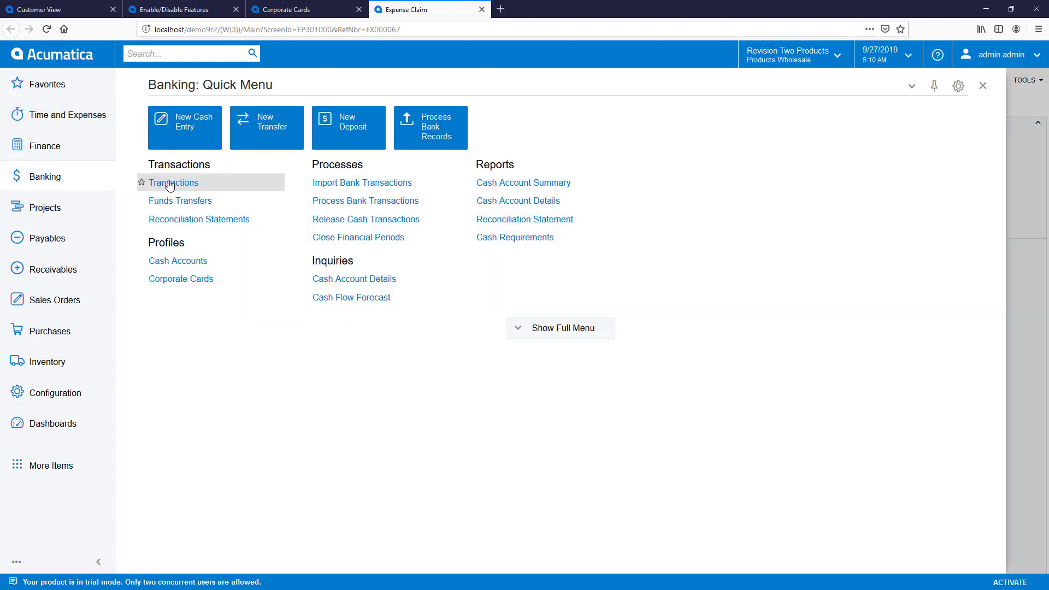
{"action": "right_click", "coordinate": [347, 183]}
{"action": "left_click", "coordinate": [351, 201]}
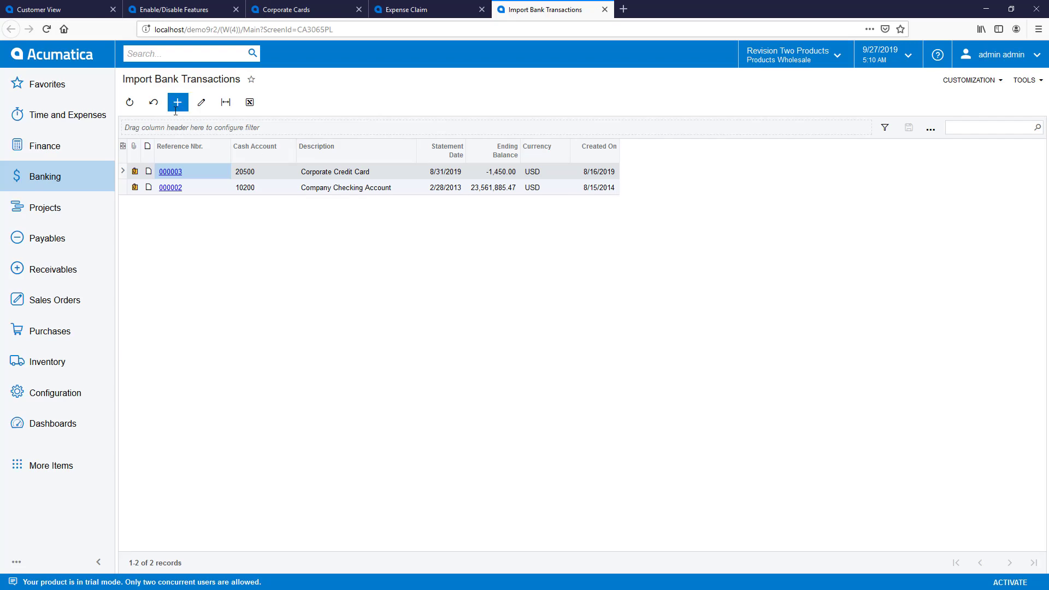
{"action": "left_click", "coordinate": [178, 101]}
{"action": "left_click", "coordinate": [294, 128]}
{"action": "double_click", "coordinate": [246, 335]}
{"action": "left_click", "coordinate": [438, 128]}
{"action": "left_click", "coordinate": [439, 243]}
{"action": "left_click", "coordinate": [584, 142]}
{"action": "left_click", "coordinate": [583, 260]}
{"action": "left_click", "coordinate": [226, 101]}
- Upload the BankOfAmerica_CorpCard_Transactions xlsx into the statement and save the five imported transactions
{"action": "left_click", "coordinate": [501, 181]}
{"action": "left_click", "coordinate": [533, 318]}
{"action": "left_click", "coordinate": [189, 75]}
{"action": "left_click", "coordinate": [432, 276]}
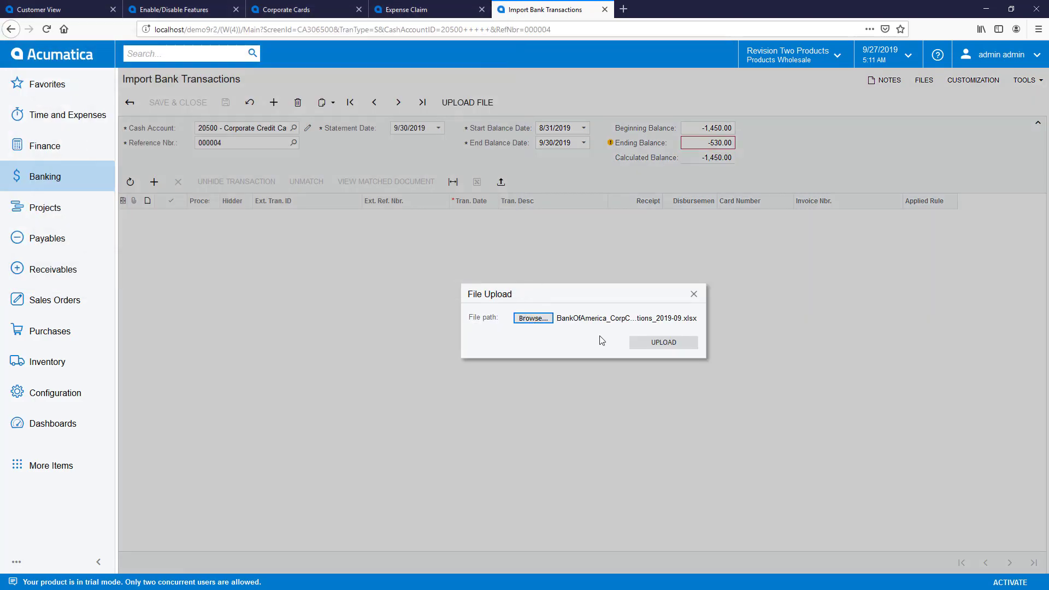
{"action": "left_click", "coordinate": [647, 343]}
{"action": "left_click", "coordinate": [615, 358]}
{"action": "left_click", "coordinate": [628, 421]}
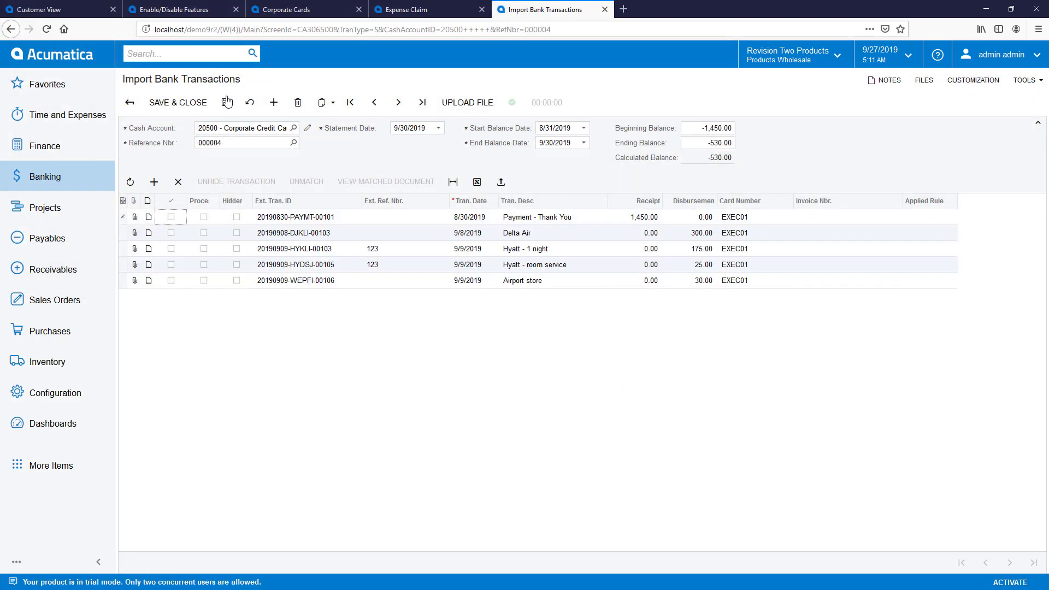
{"action": "left_click", "coordinate": [225, 102]}
- Load cash account 20500 in Process Bank Transactions and run Auto-Match
{"action": "left_click", "coordinate": [39, 178]}
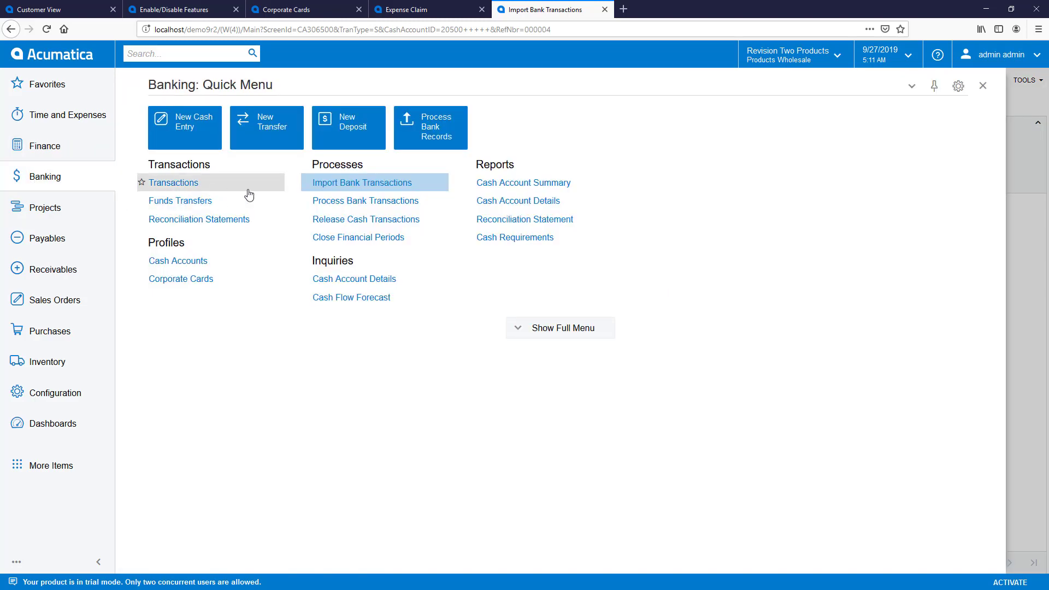
{"action": "right_click", "coordinate": [345, 204]}
{"action": "left_click", "coordinate": [358, 221]}
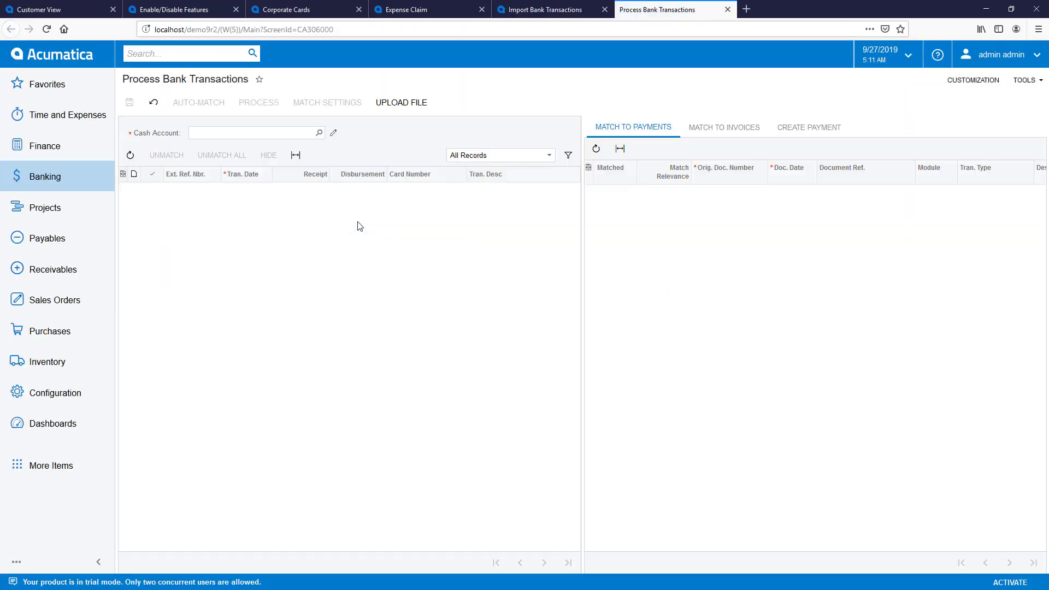
{"action": "left_click", "coordinate": [319, 133]}
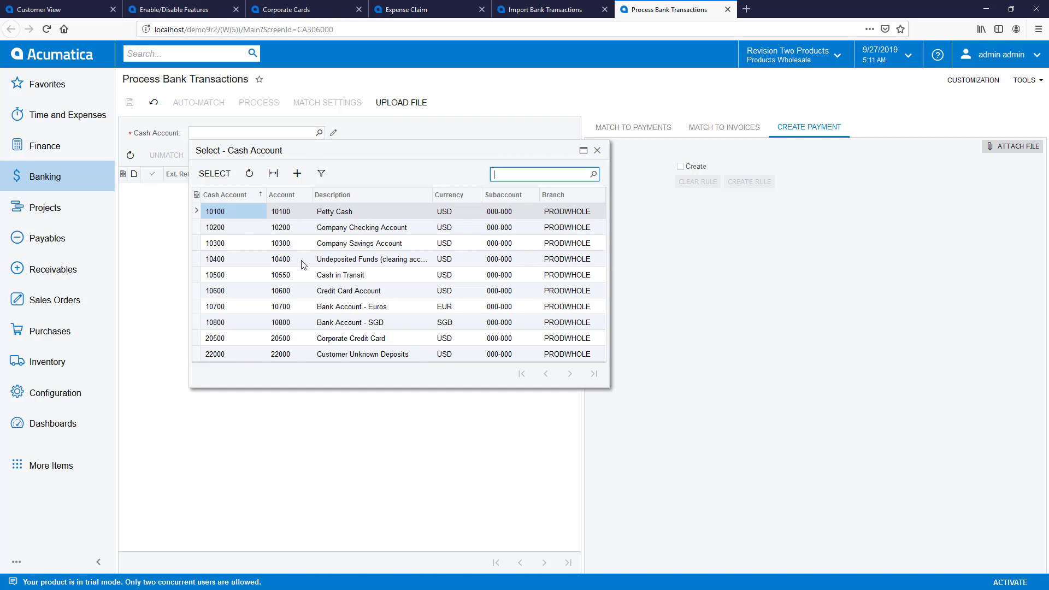
{"action": "double_click", "coordinate": [286, 340]}
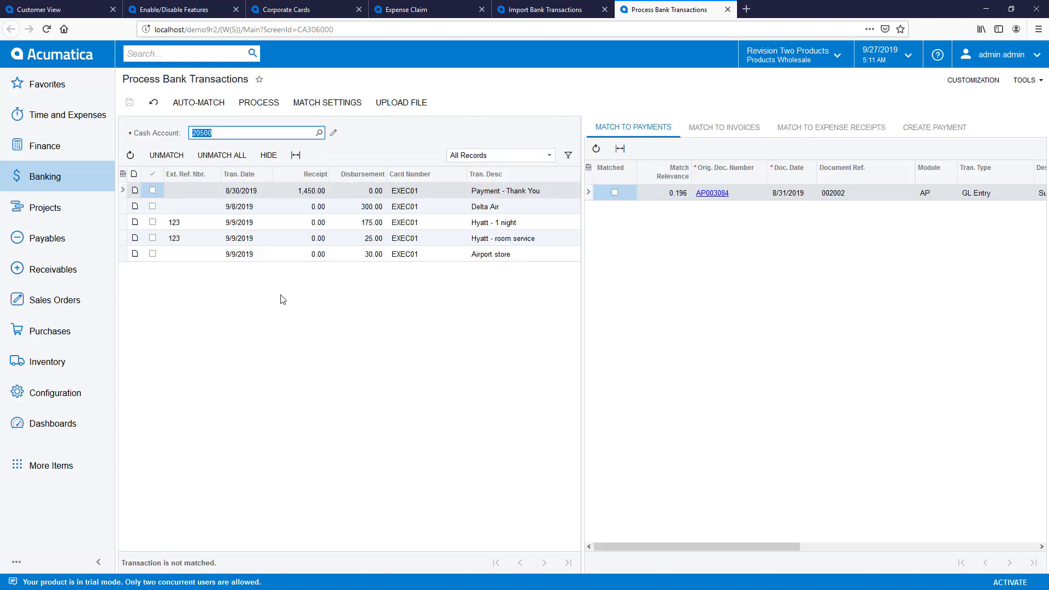
{"action": "left_click", "coordinate": [196, 105]}
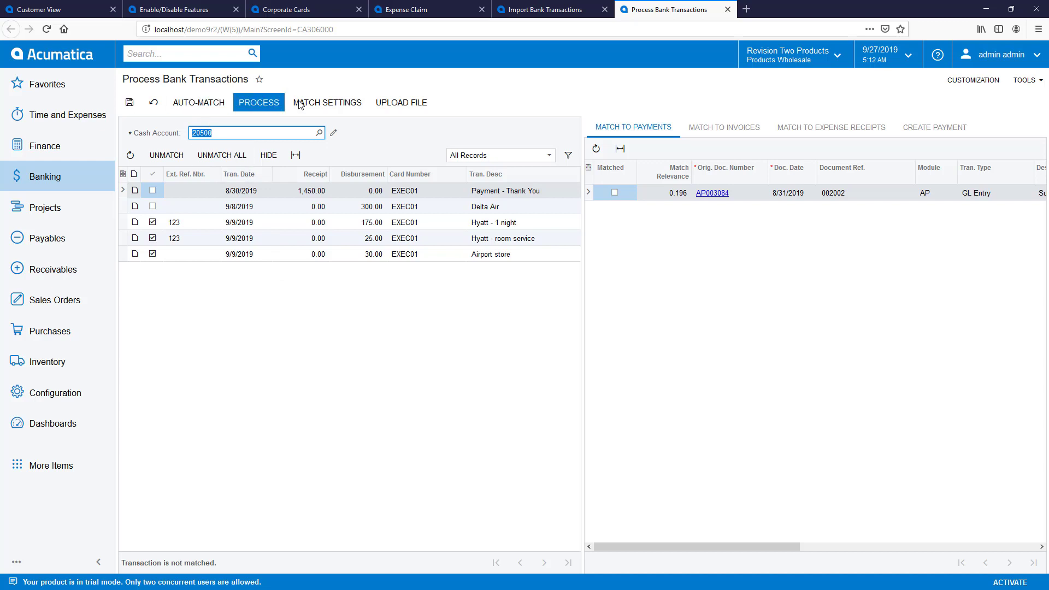
- Set match weights Ref. Nbr. 40, Doc. Date 40, Payee 20, save, and rerun Auto-Match
{"action": "left_click", "coordinate": [315, 104]}
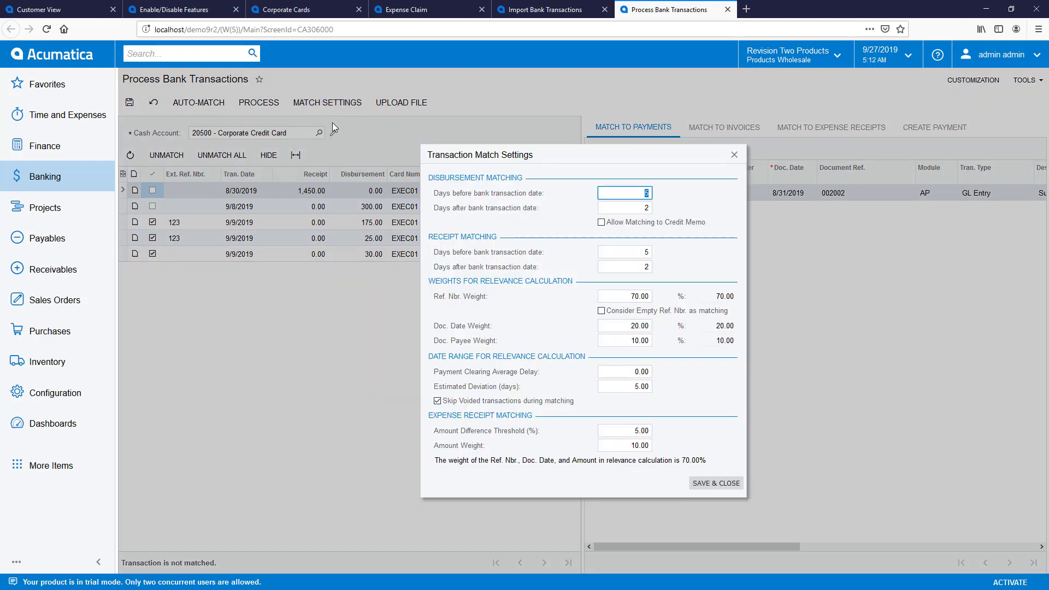
{"action": "left_click", "coordinate": [628, 297]}
{"action": "type", "text": "40"}
{"action": "key", "text": "Tab"}
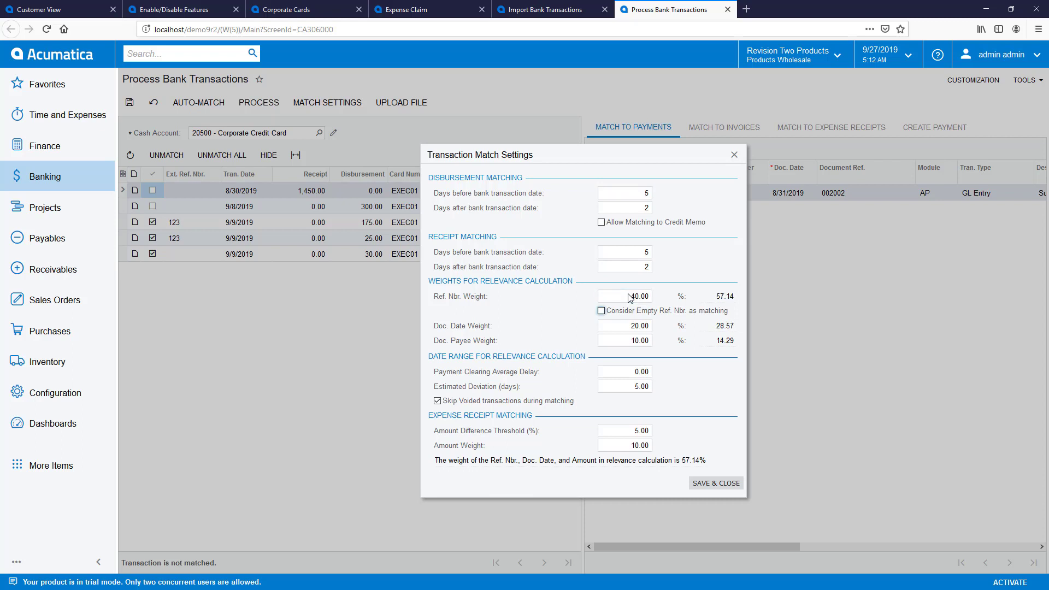
{"action": "key", "text": "Tab"}
{"action": "type", "text": "40"}
{"action": "key", "text": "Tab"}
{"action": "type", "text": "20"}
{"action": "key", "text": "Tab"}
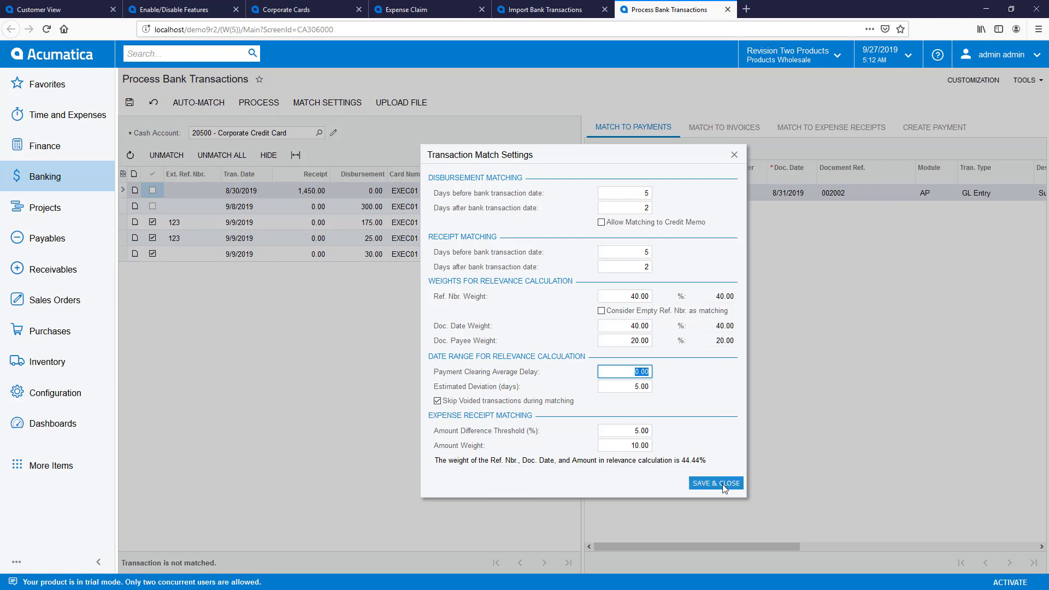
{"action": "left_click", "coordinate": [715, 482]}
{"action": "left_click", "coordinate": [182, 109]}
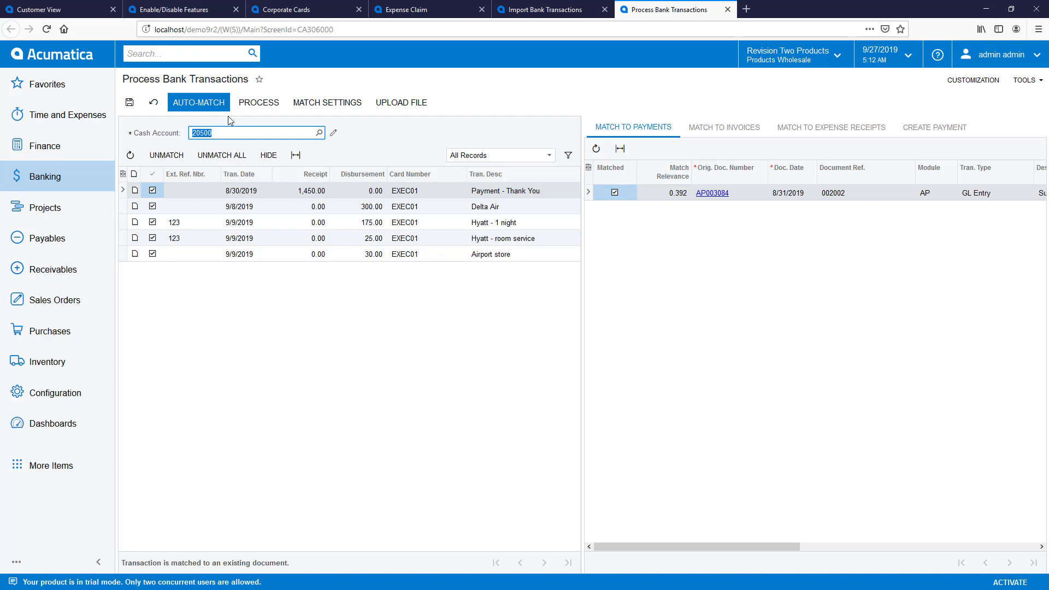
- Process all five matched card transactions, then return to the Banking menu
{"action": "left_click", "coordinate": [263, 109]}
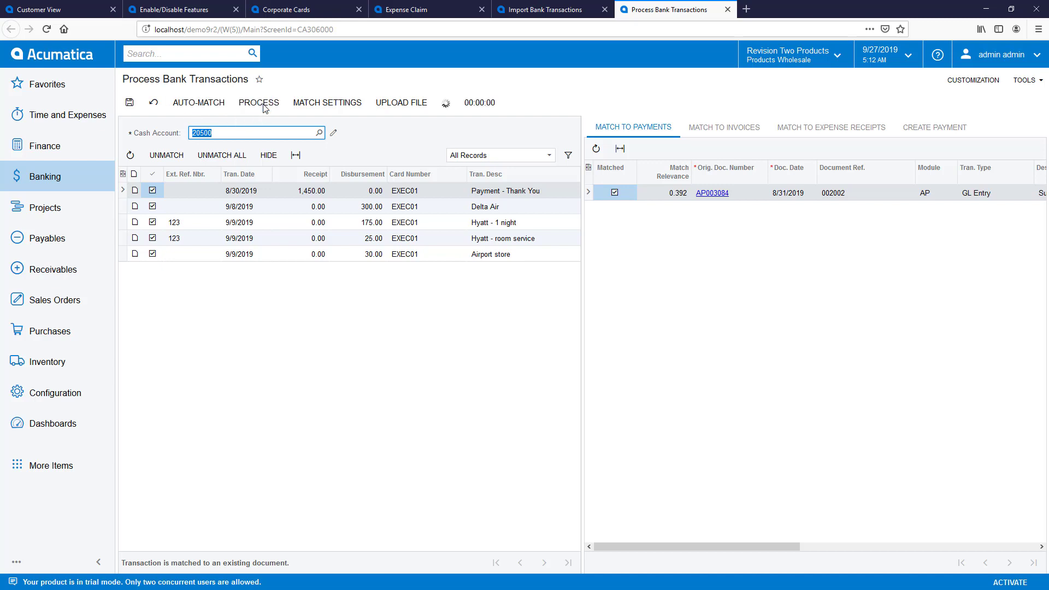
{"action": "left_click", "coordinate": [22, 176]}
- Start a new reconciliation statement for cash account 20500 Corporate Credit Card
{"action": "right_click", "coordinate": [158, 219]}
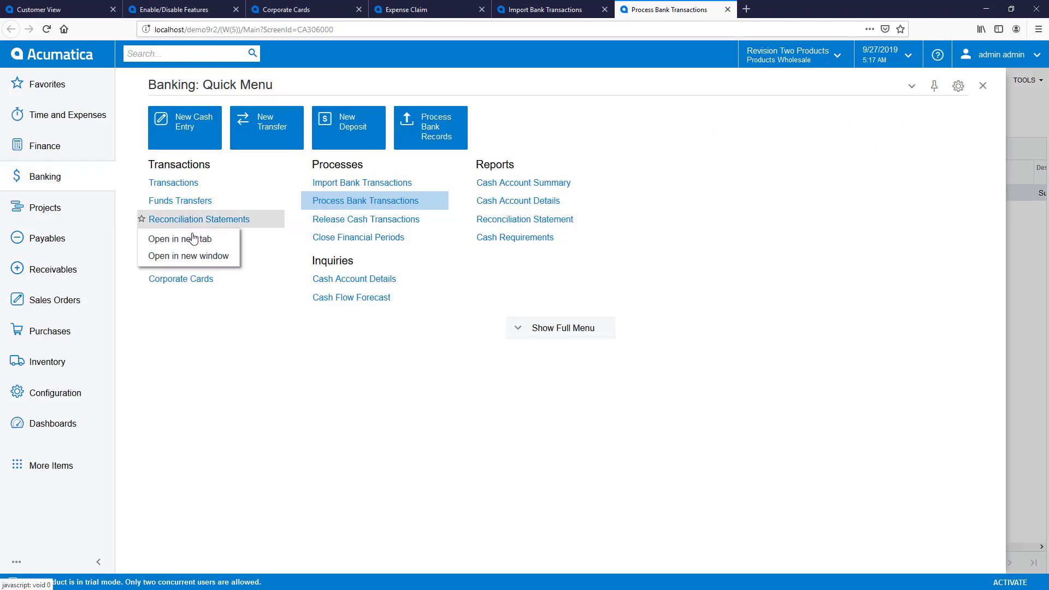
{"action": "left_click", "coordinate": [186, 238]}
{"action": "left_click", "coordinate": [177, 102]}
{"action": "left_click", "coordinate": [342, 128]}
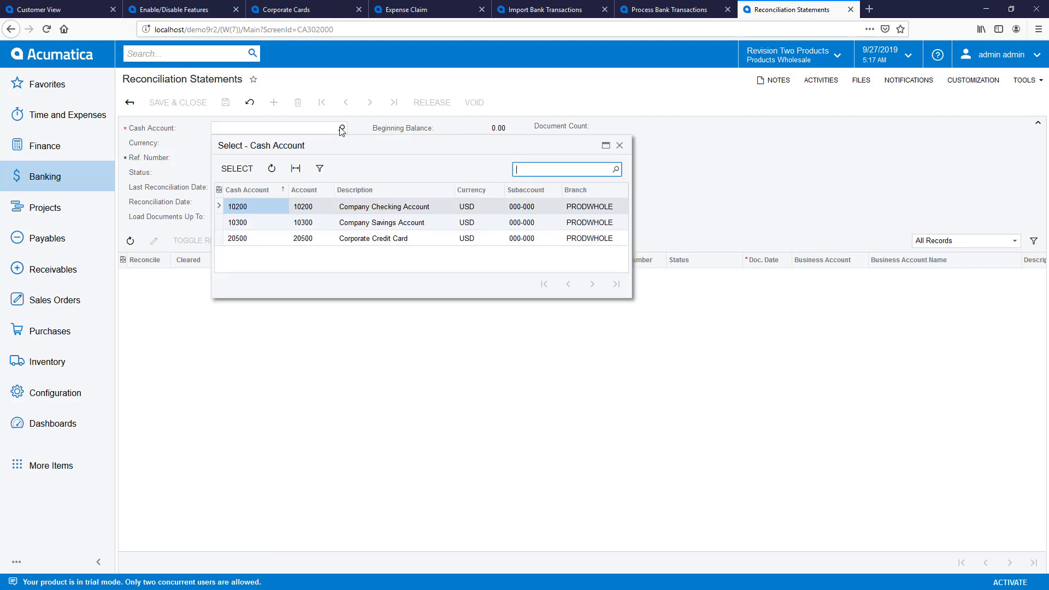
{"action": "left_click", "coordinate": [251, 238]}
{"action": "double_click", "coordinate": [250, 238]}
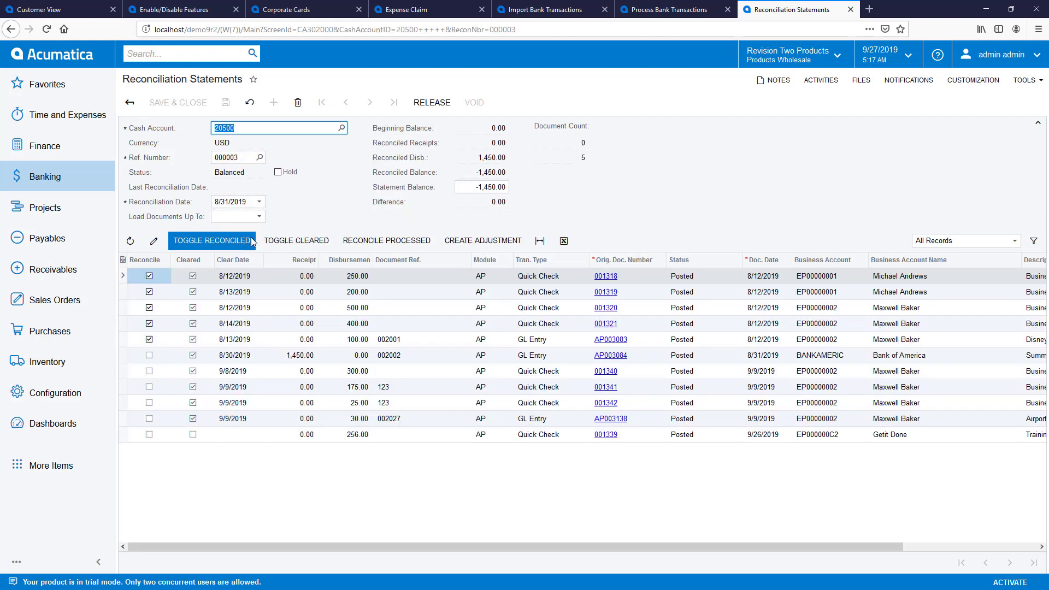
- Set the reconciliation date to 9/30/2019 and the statement balance to -530.00
{"action": "left_click", "coordinate": [259, 202]}
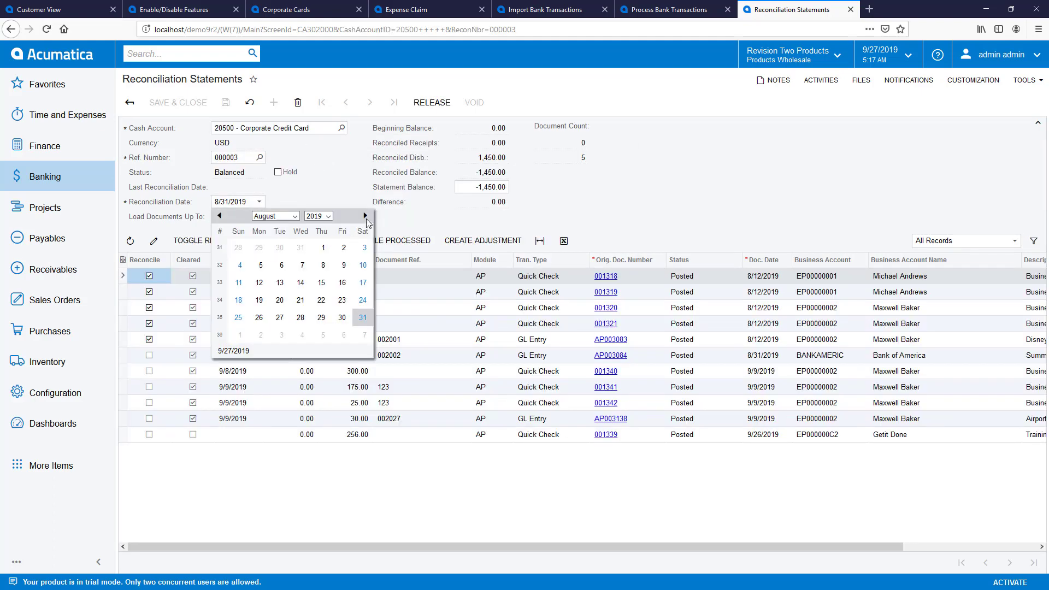
{"action": "left_click", "coordinate": [367, 217]}
{"action": "left_click", "coordinate": [260, 318]}
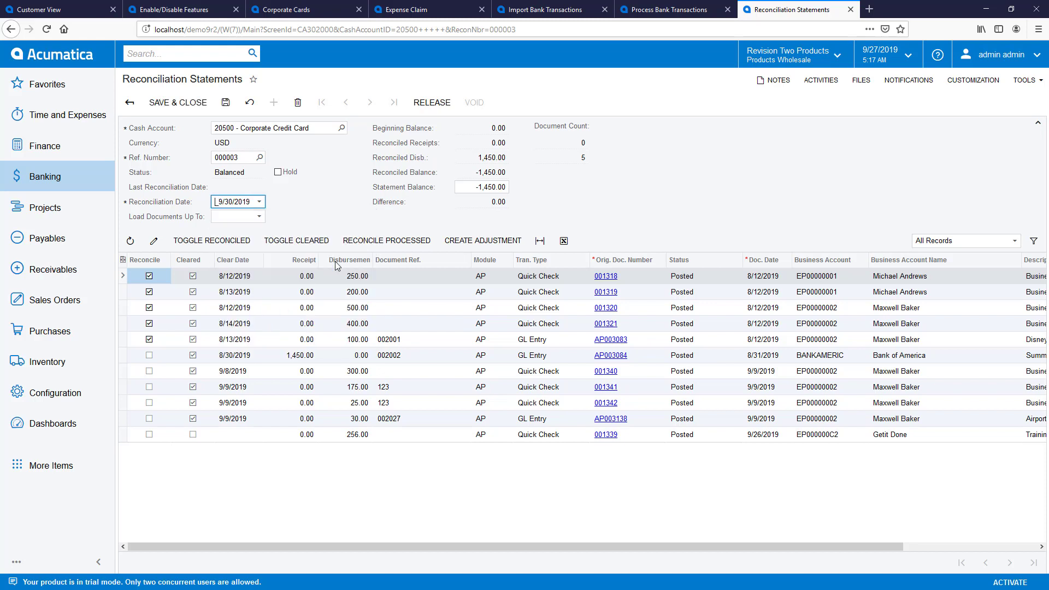
{"action": "left_click", "coordinate": [461, 187]}
{"action": "type", "text": "-530"}
{"action": "key", "text": "Tab"}
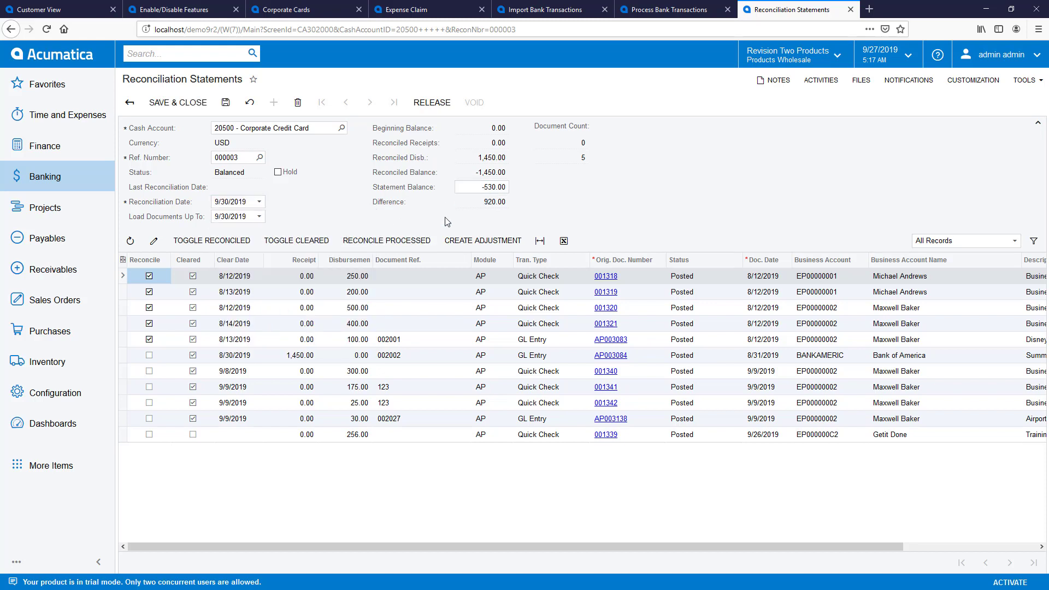
- Reconcile all processed transactions, save statement 000003 and release it
{"action": "left_click", "coordinate": [388, 241]}
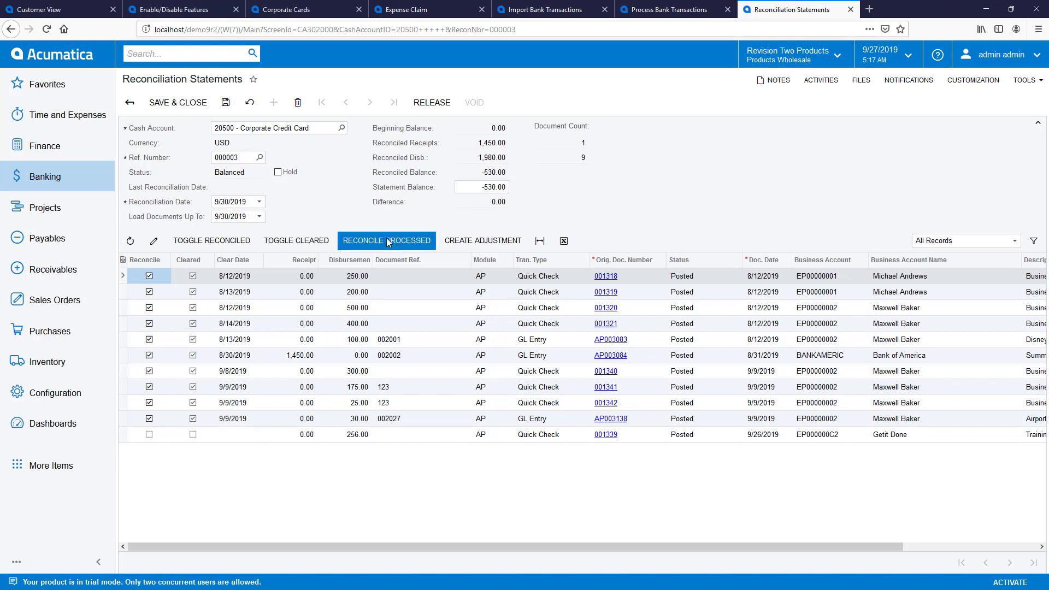
{"action": "left_click", "coordinate": [226, 104]}
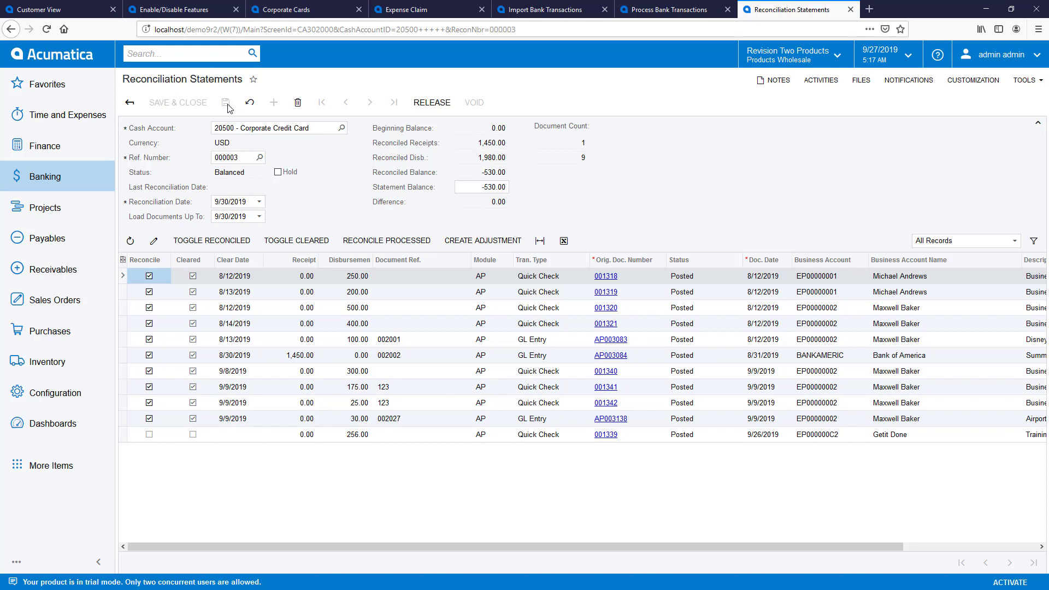
{"action": "left_click", "coordinate": [426, 103]}
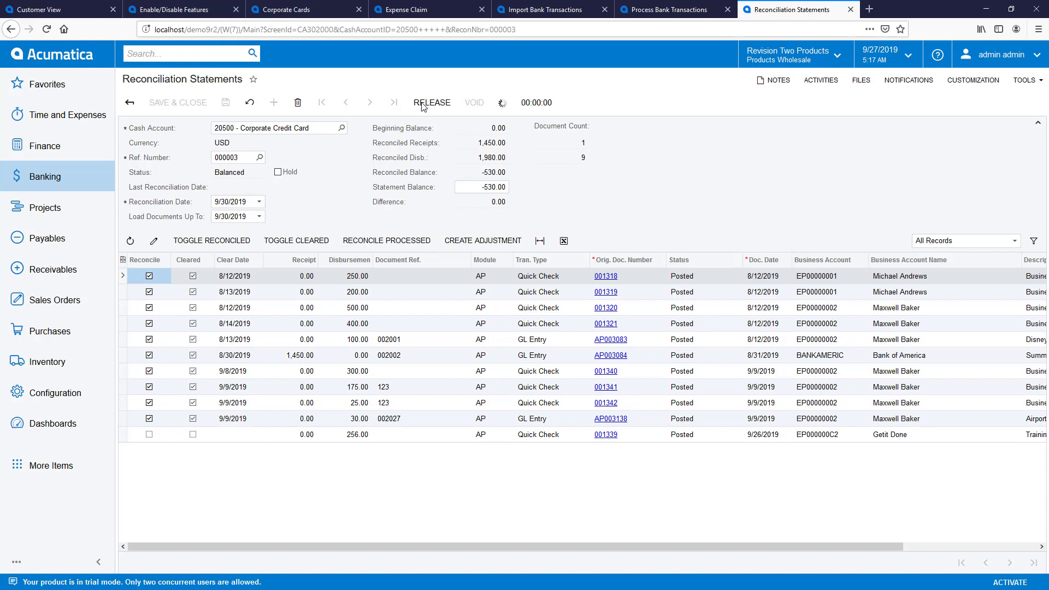